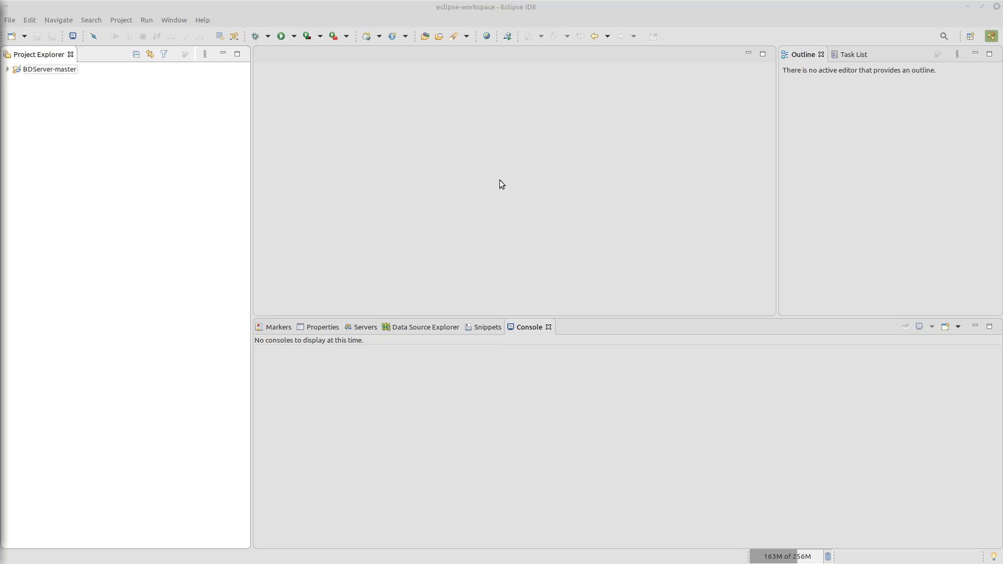
- Open InitHSQL.java from the main package in the src folder of the BDServer-master project
left_click(301, 9)
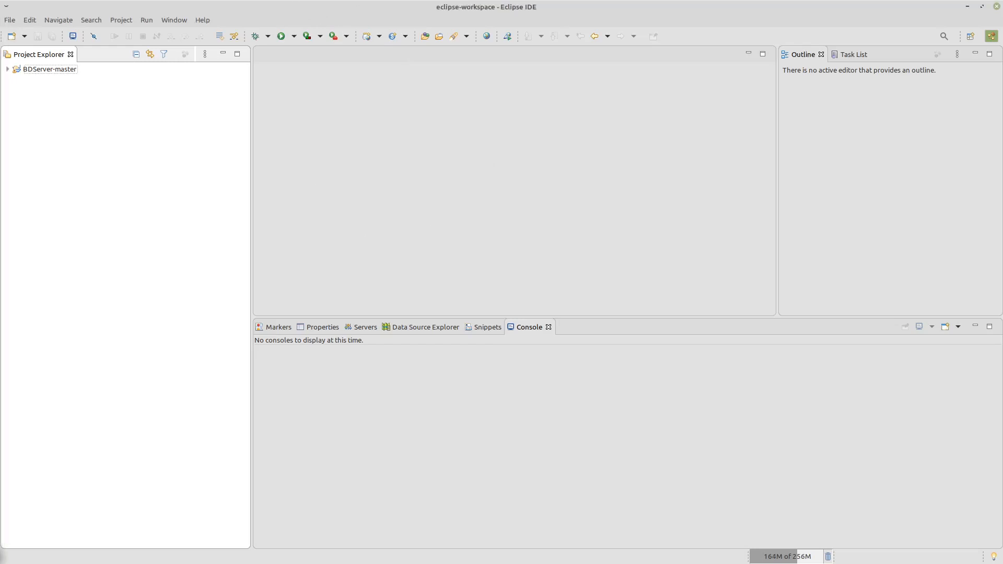
left_click(8, 70)
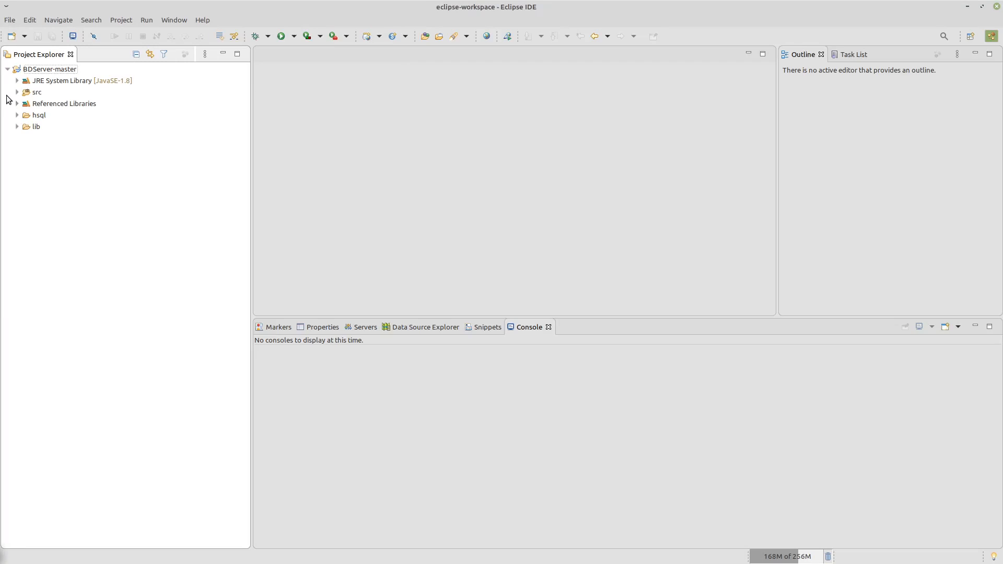
left_click(17, 93)
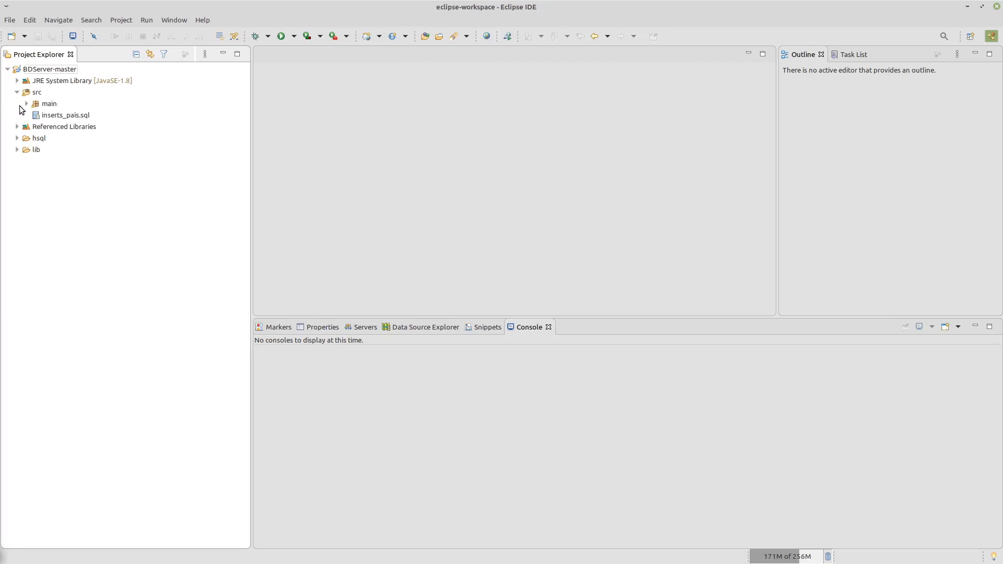
left_click(26, 104)
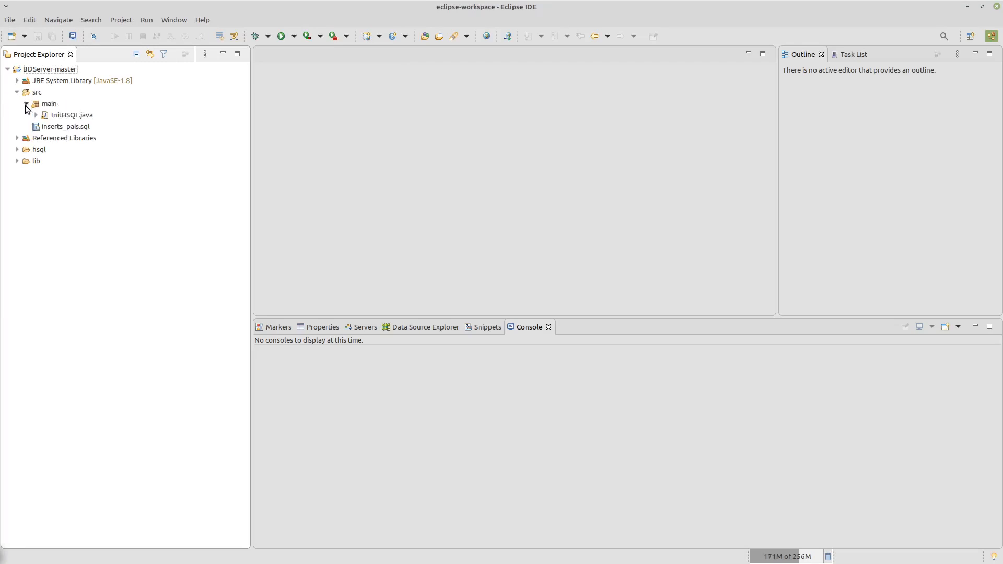
left_click(66, 116)
double_click(65, 116)
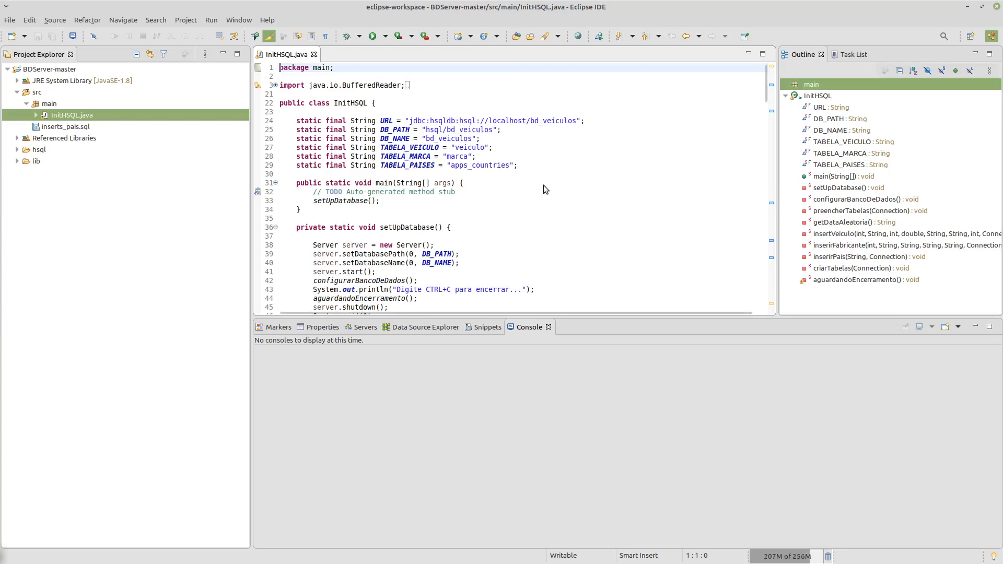
- Run InitHSQL.java as a Java application to start the HSQL database server
right_click(543, 185)
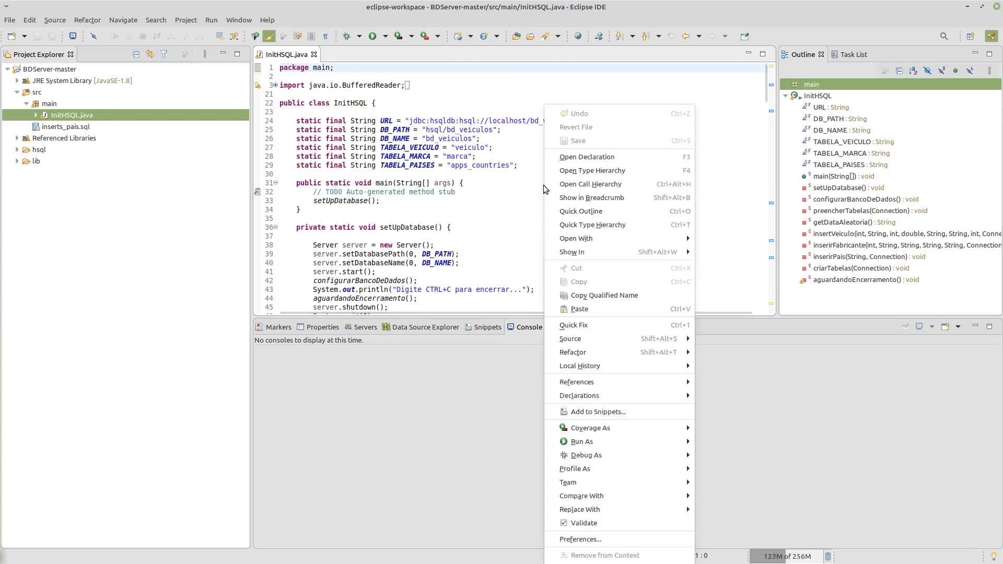
left_click(687, 444)
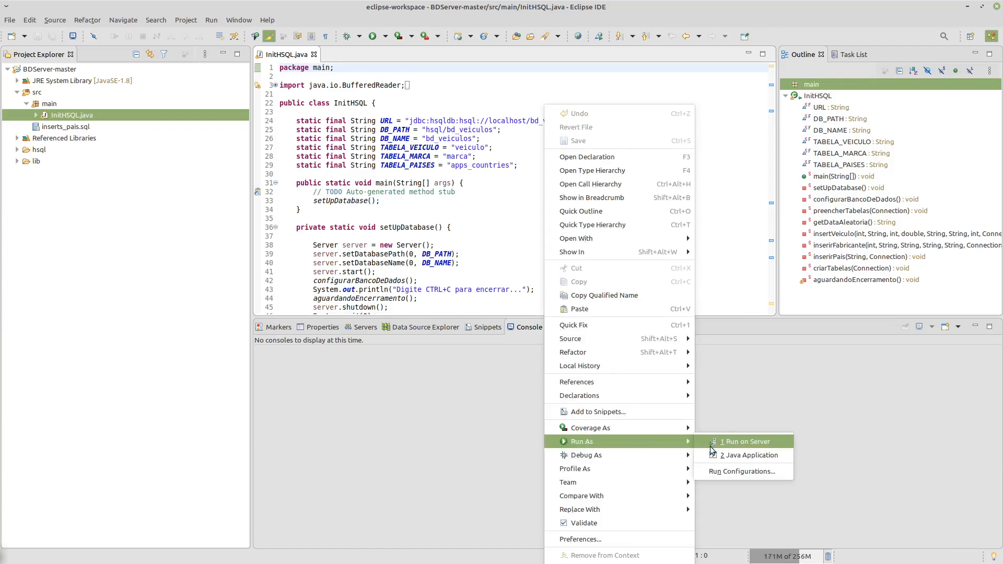
left_click(749, 456)
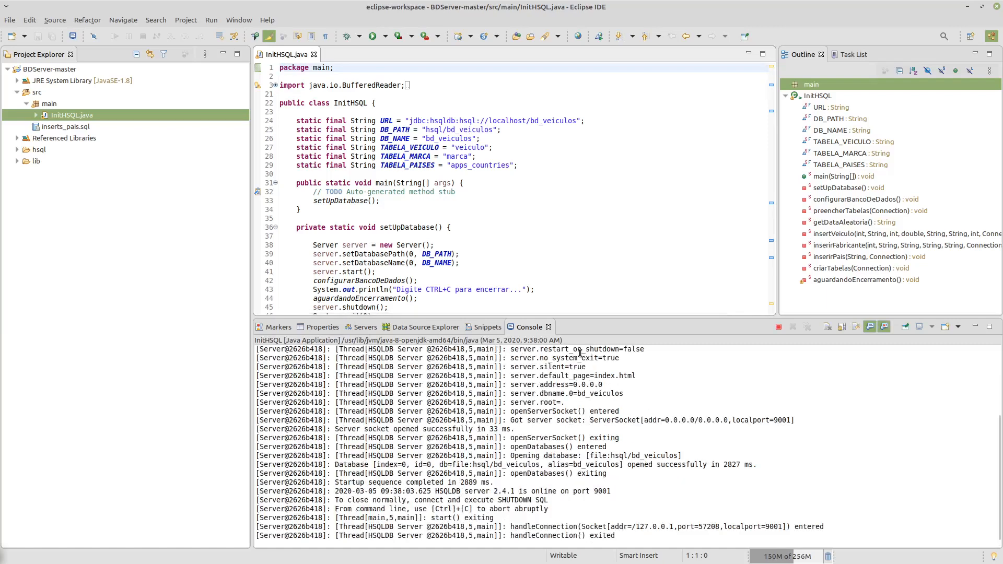
left_click(452, 236)
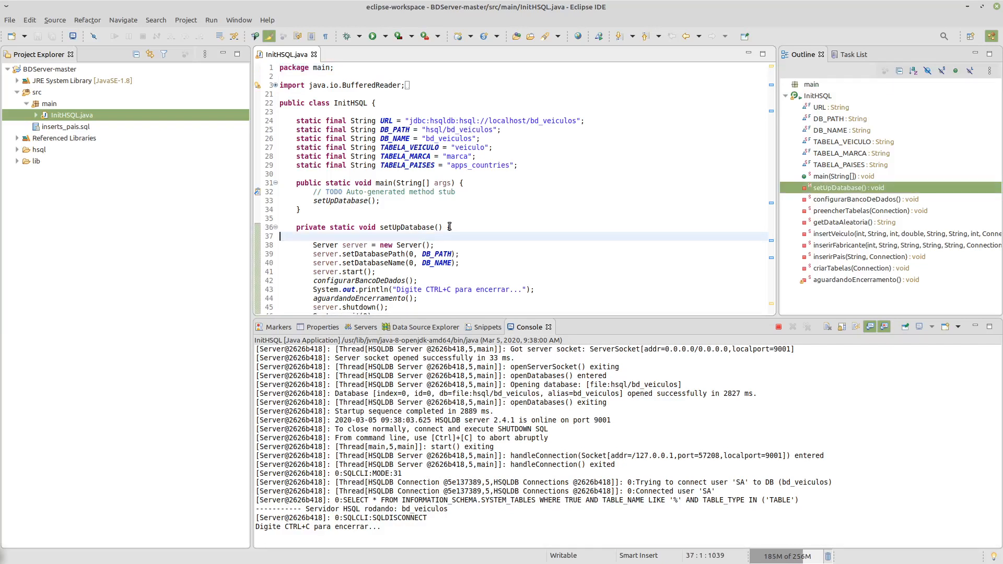
- Switch to Jaspersoft Studio and create a new JasperReports project named CursoRelatorios01
key("alt+Tab")
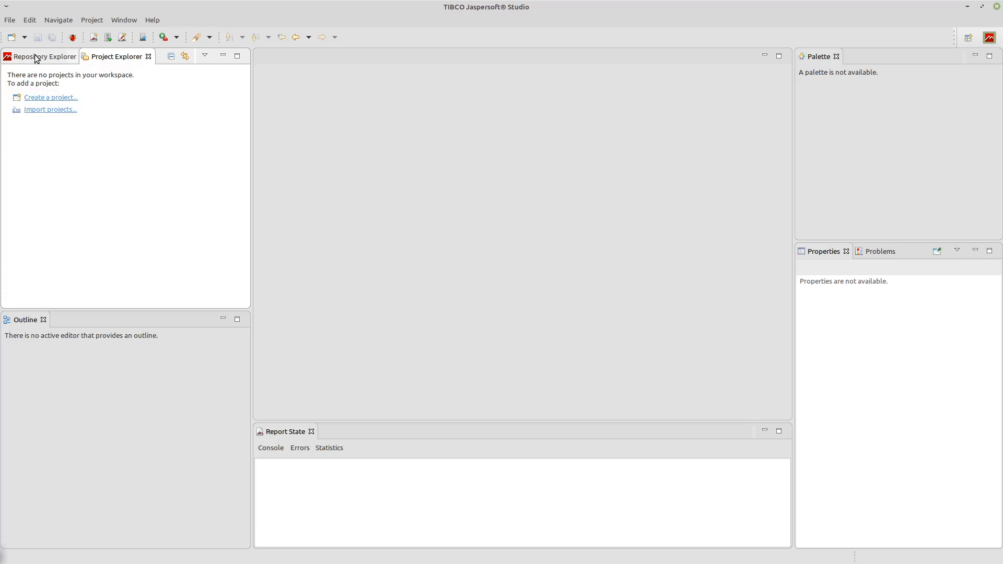
left_click(11, 21)
mouse_move(26, 40)
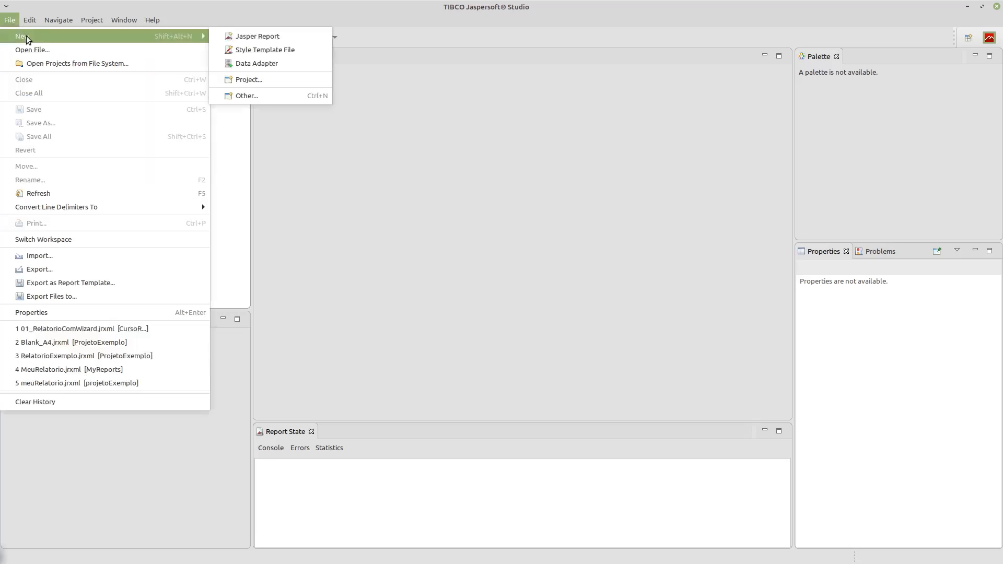
left_click(275, 78)
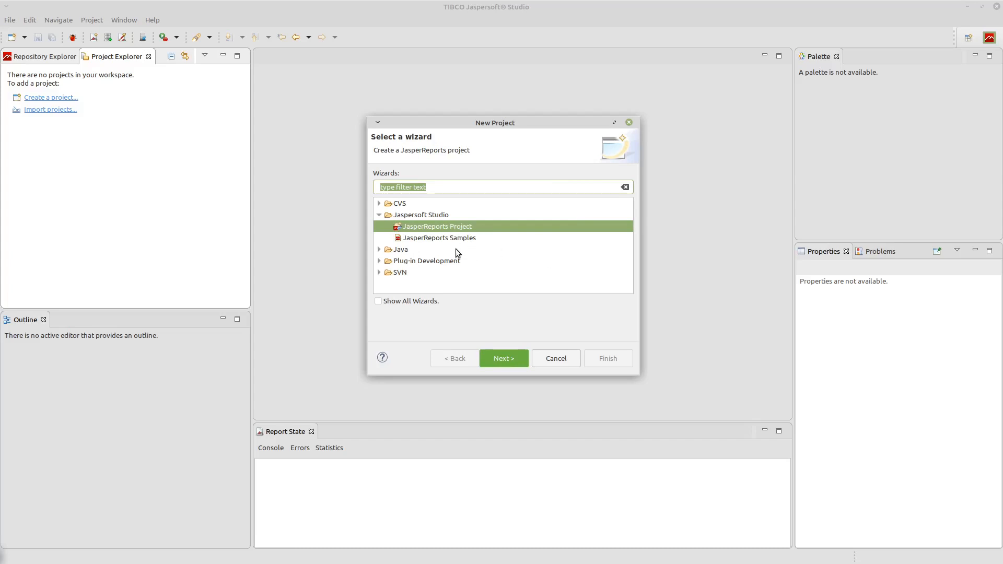
left_click(422, 227)
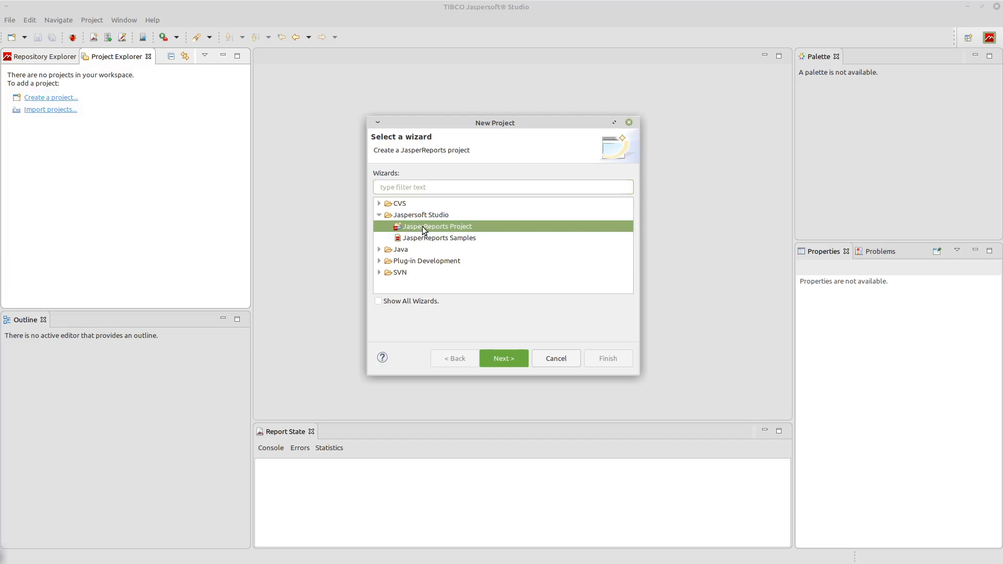
left_click(501, 359)
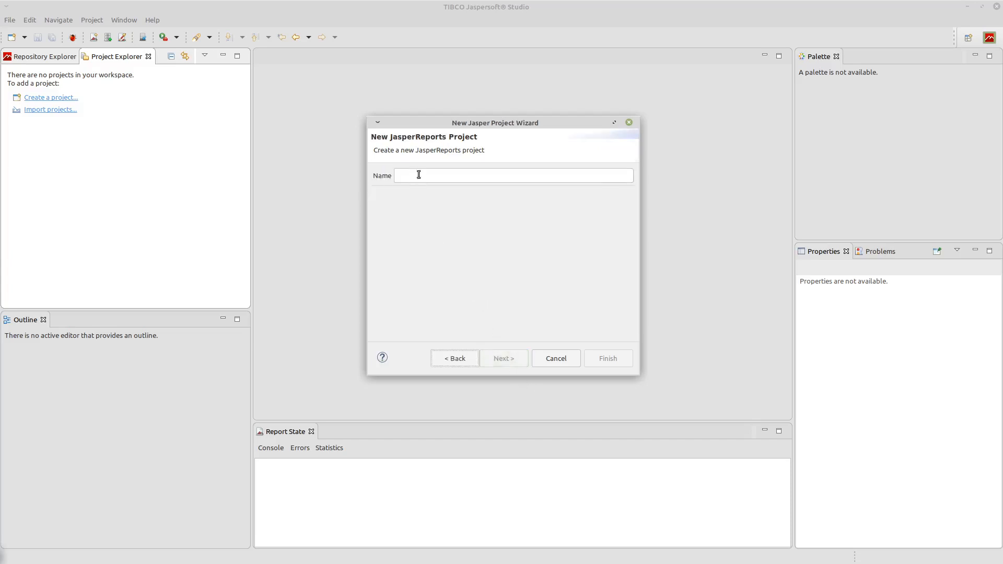
type("Cur")
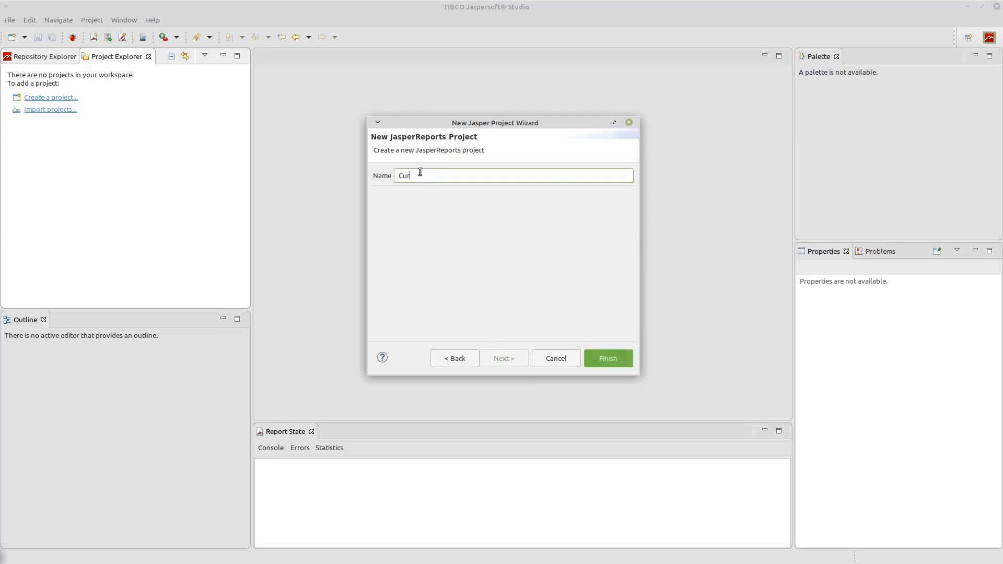
type("soRelatorios01")
left_click(607, 359)
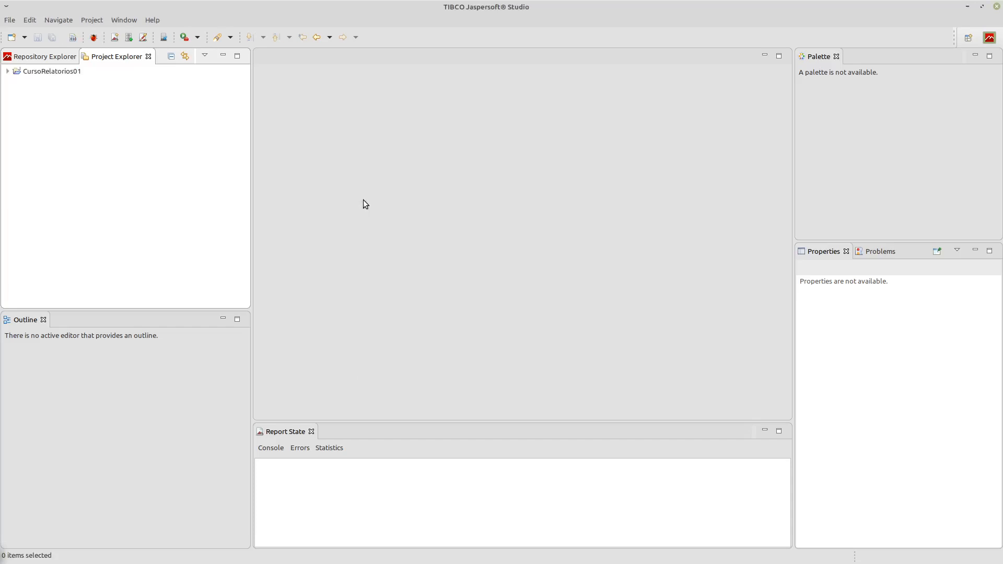
- Expand the CursoRelatorios01 project and start a new Jasper Report inside it
left_click(41, 75)
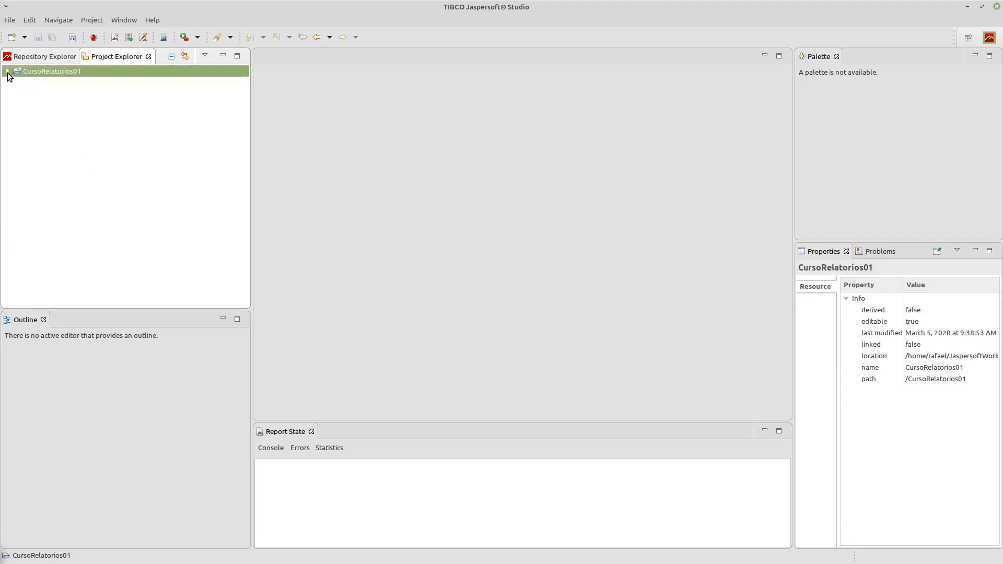
left_click(8, 73)
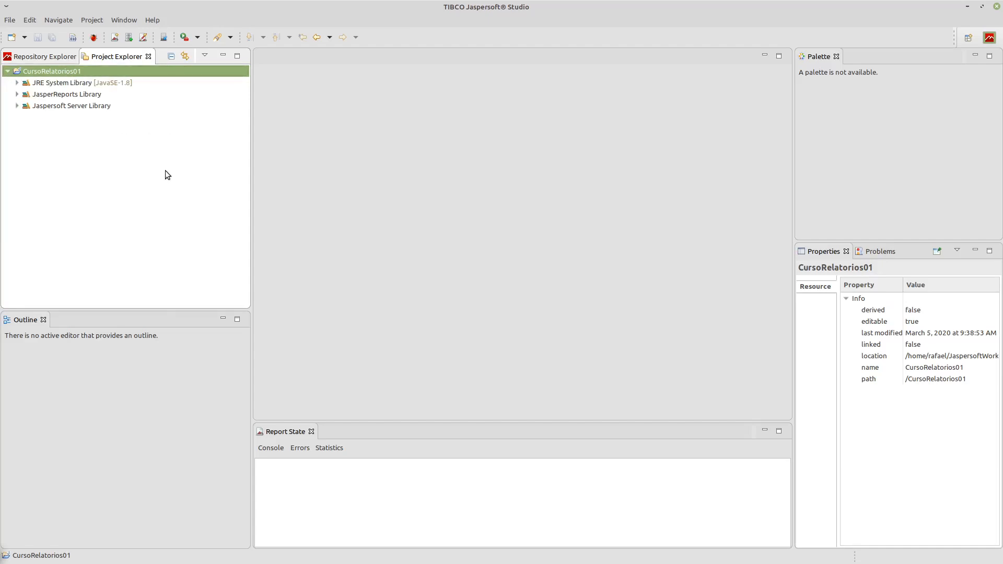
right_click(41, 73)
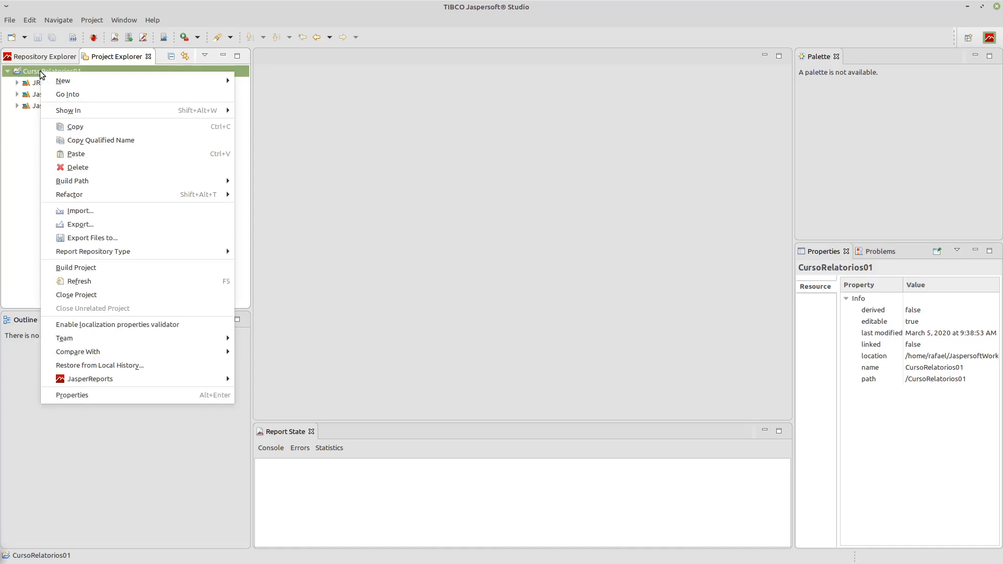
mouse_move(184, 85)
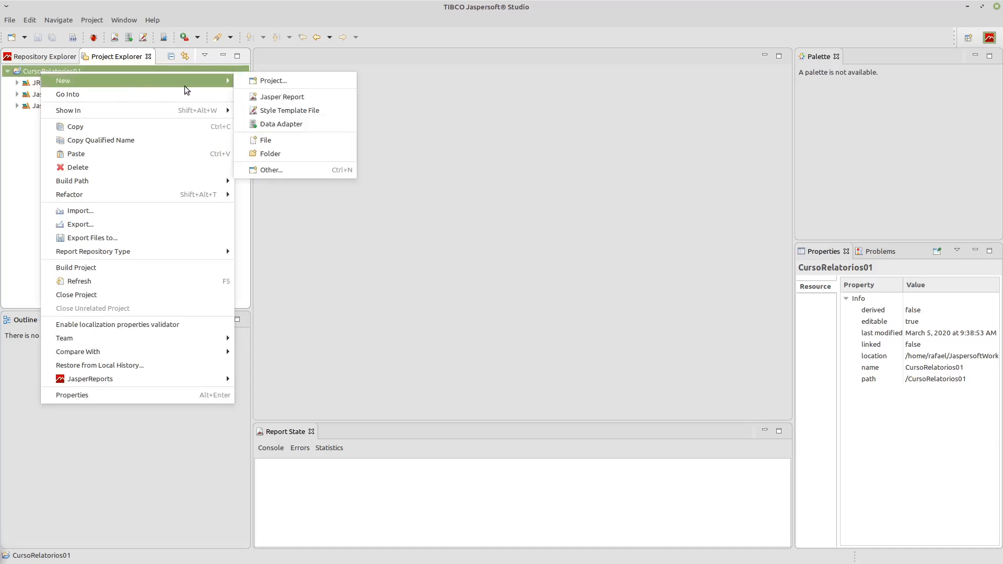
left_click(292, 96)
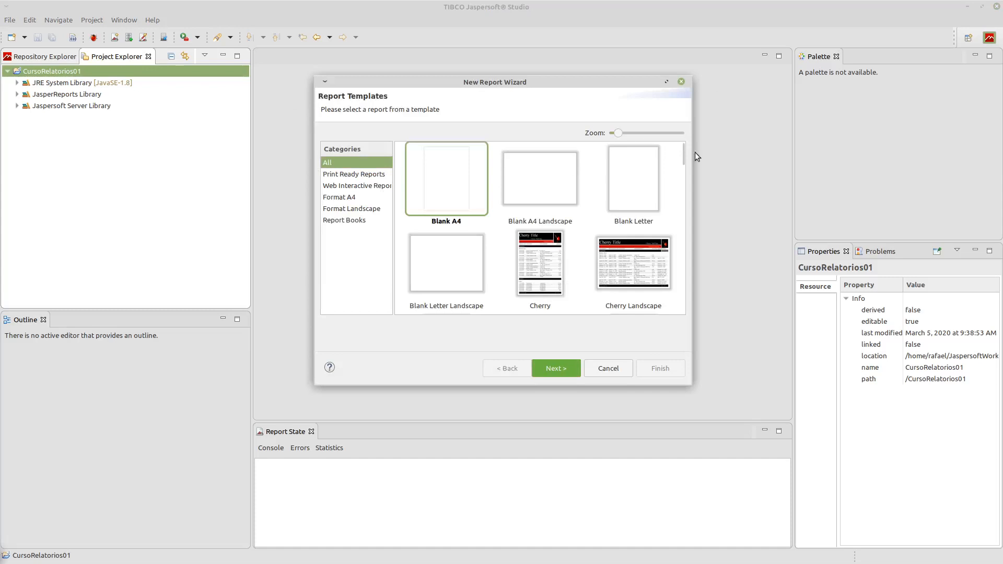
- Browse the report templates, choose the Cherry template and continue to the report file settings
scroll(493, 254, "down", 1)
scroll(497, 249, "down", 1)
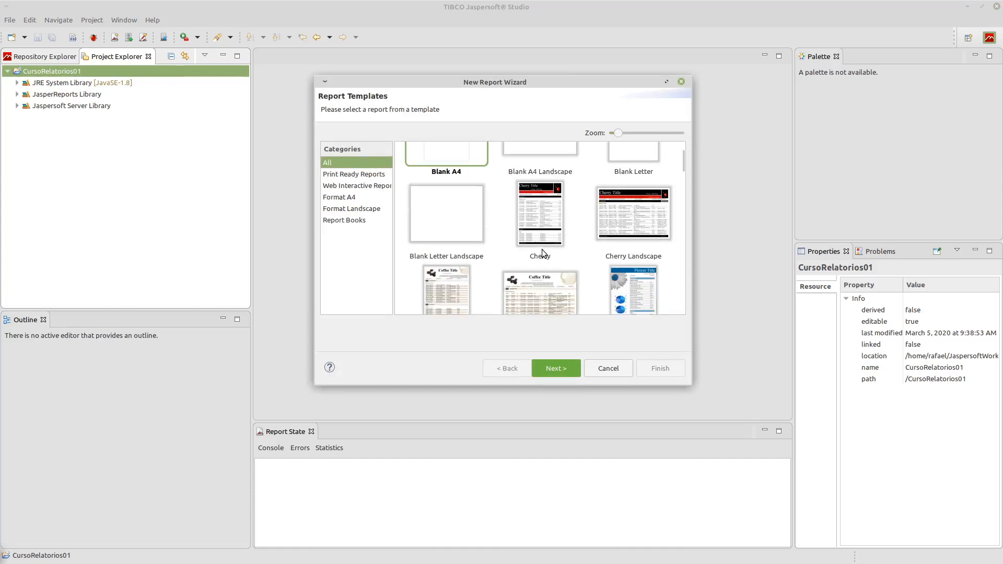
scroll(562, 268, "down", 3)
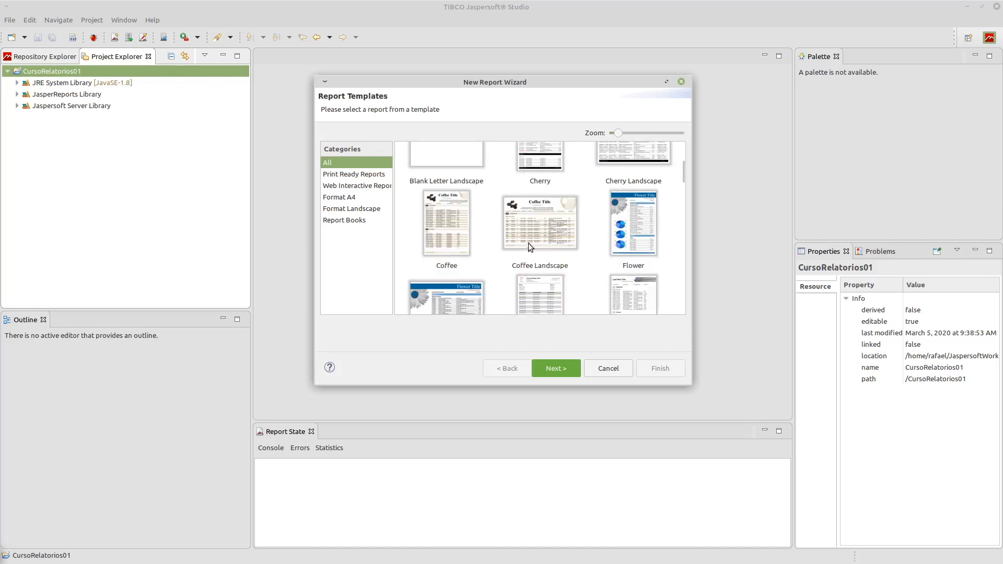
scroll(539, 238, "up", 5)
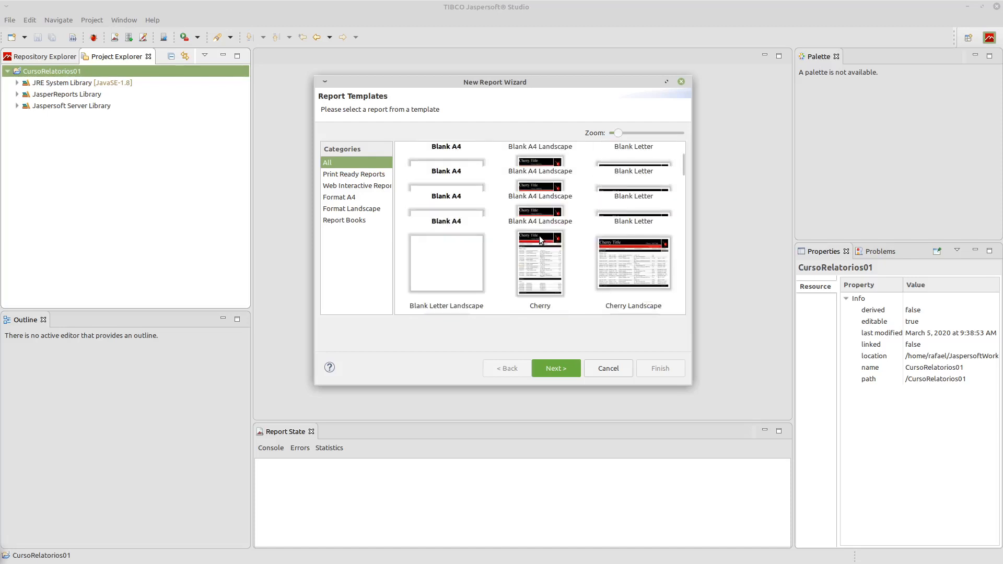
scroll(533, 261, "down", 2)
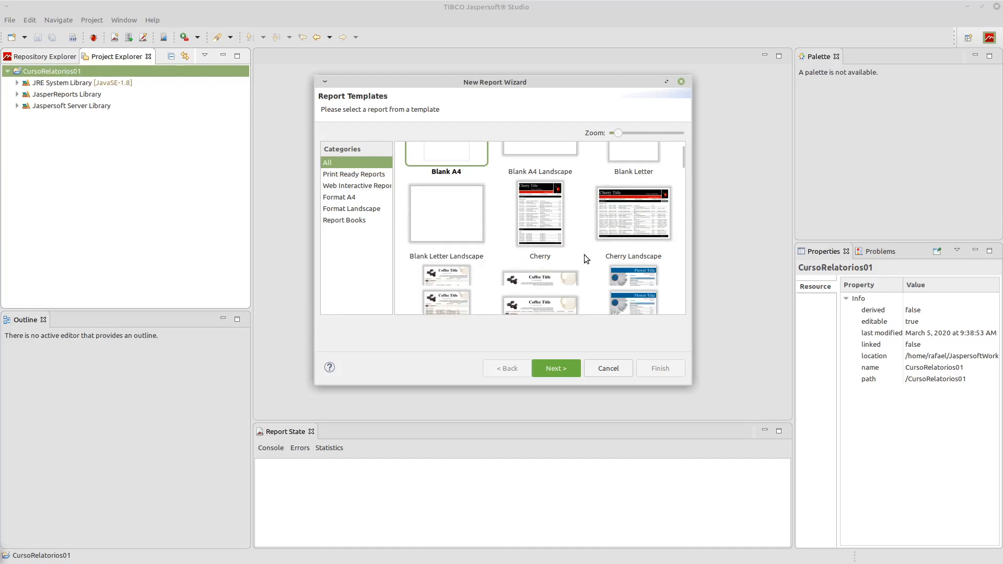
left_click(541, 206)
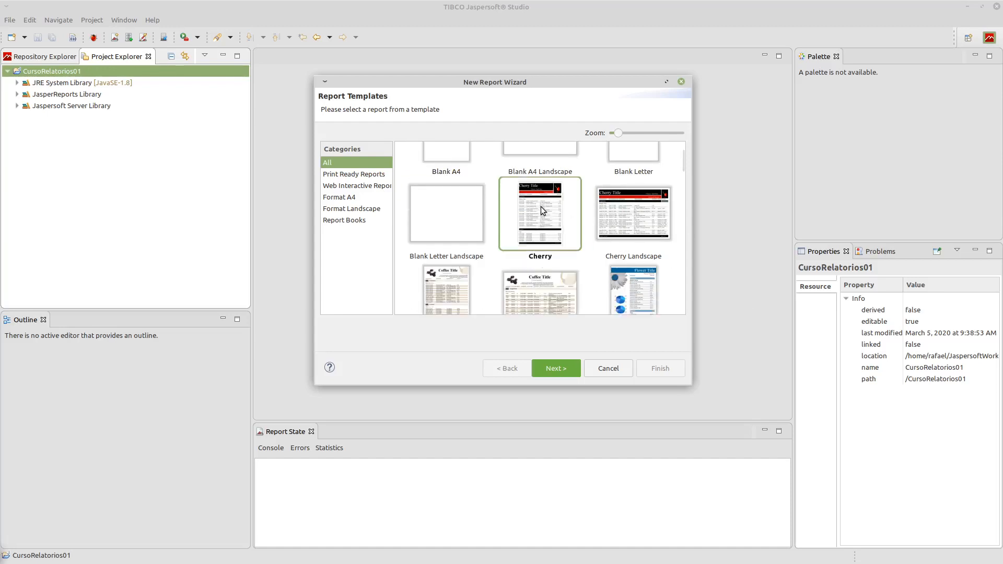
left_click(554, 369)
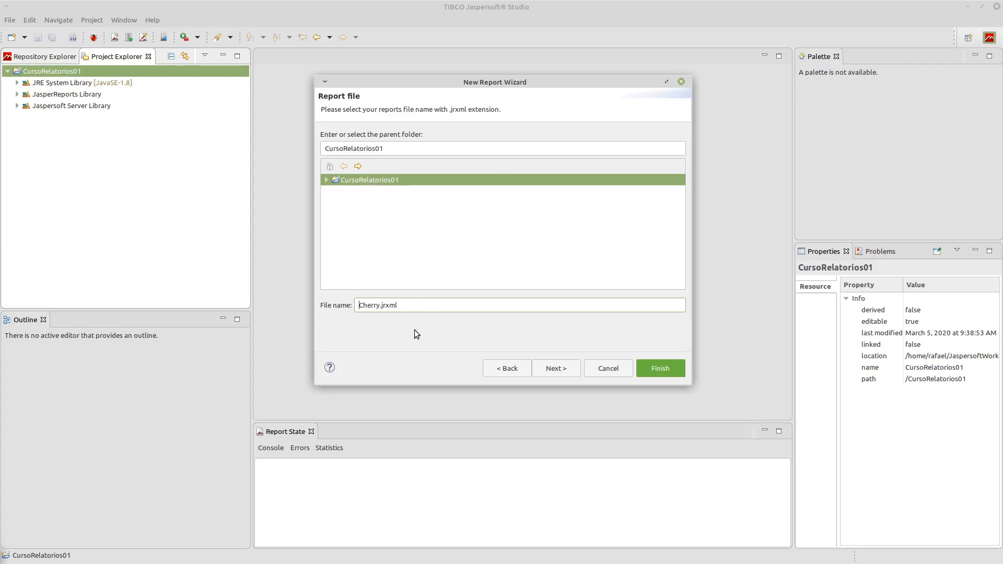
- Replace "Cherry" in the report file name with a name starting with 01_Relat, keep the .jrxml extension, and continue to the data source settings
left_click(412, 305)
key("Home")
key("shift+Right")
key("shift+Right")
key("shift+Right")
key("shift+Right")
key("shift+Right")
key("shift+Right")
type("01_Relat")
left_click(565, 369)
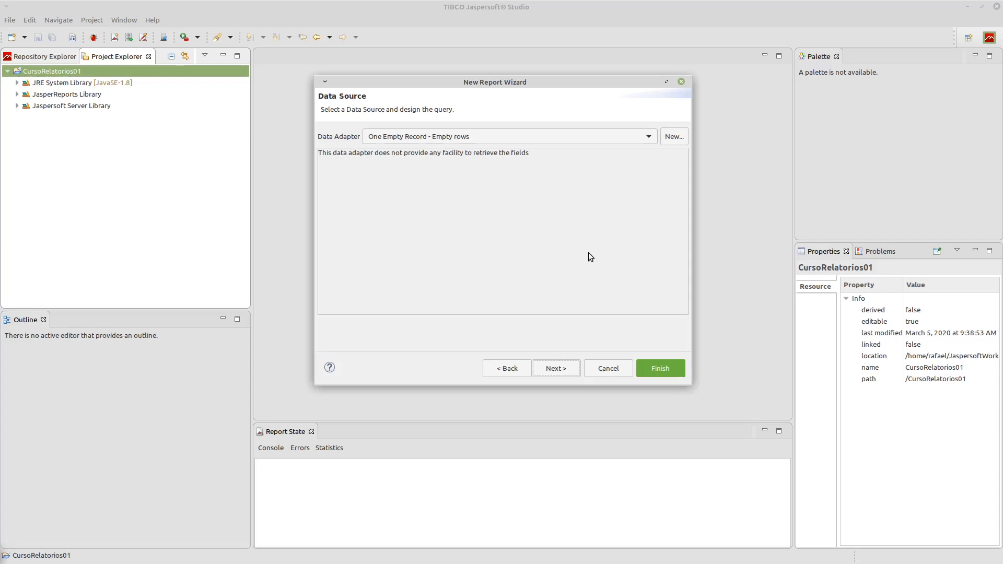
- Start a new data adapter for the report, look through the available types and select Database JDBC Connection
left_click(672, 136)
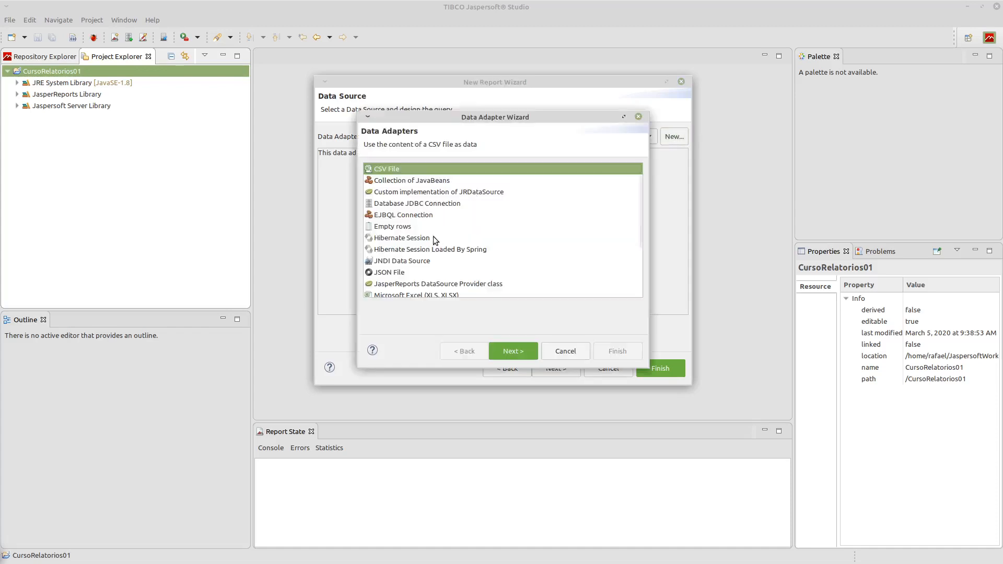
scroll(454, 212, "down", 2)
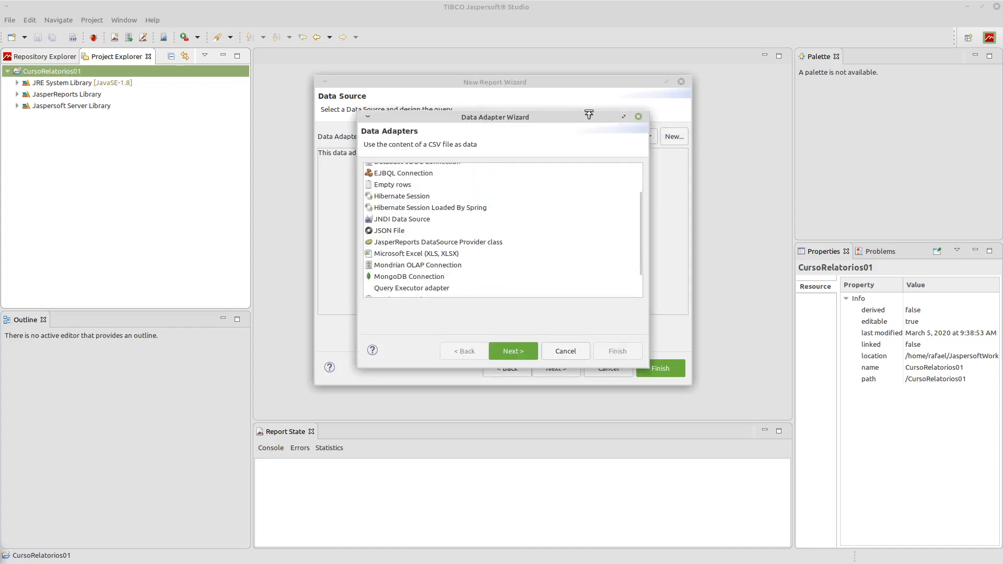
left_click_drag(590, 111, 580, 15)
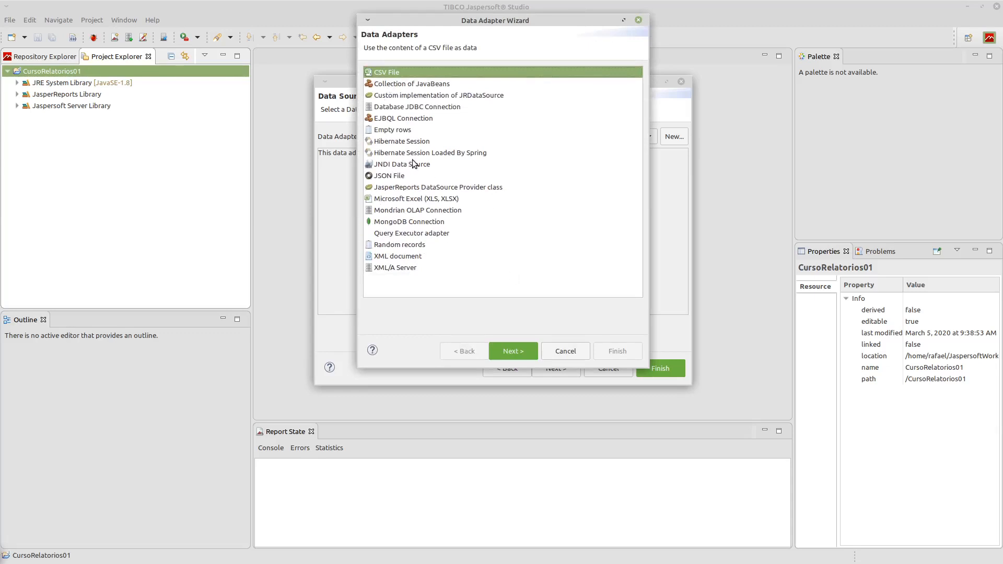
left_click(406, 259)
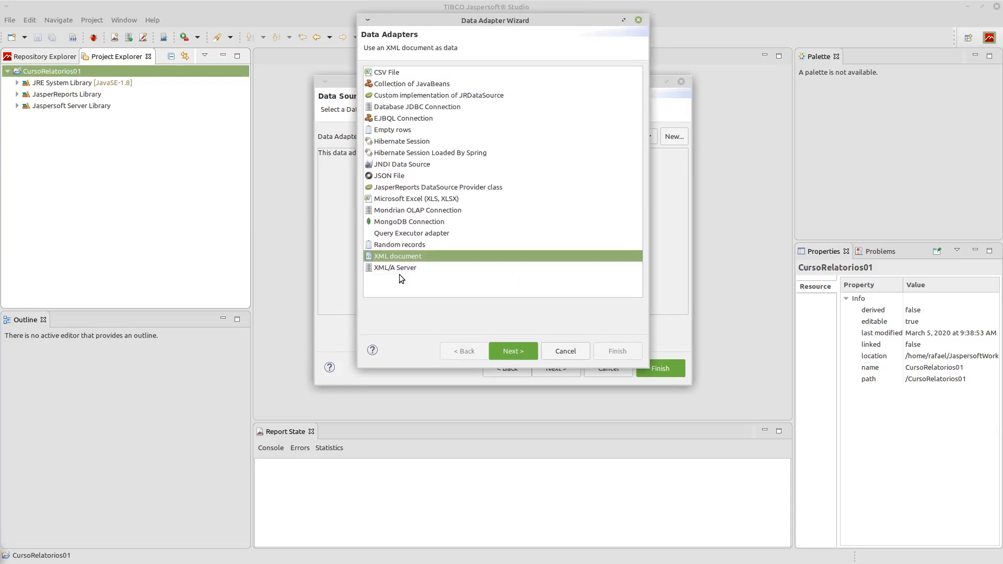
left_click(397, 270)
left_click(407, 212)
left_click(400, 165)
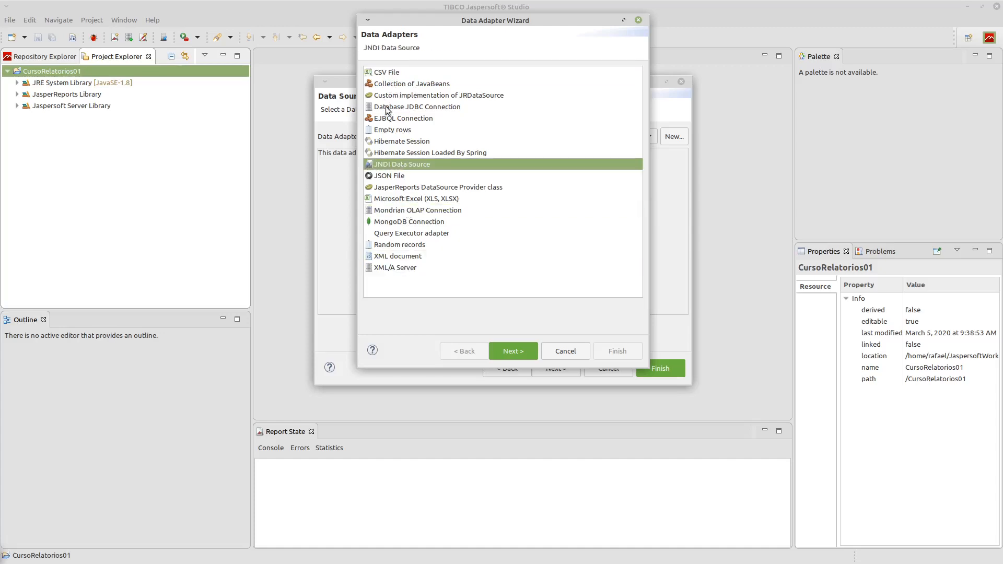
left_click(396, 85)
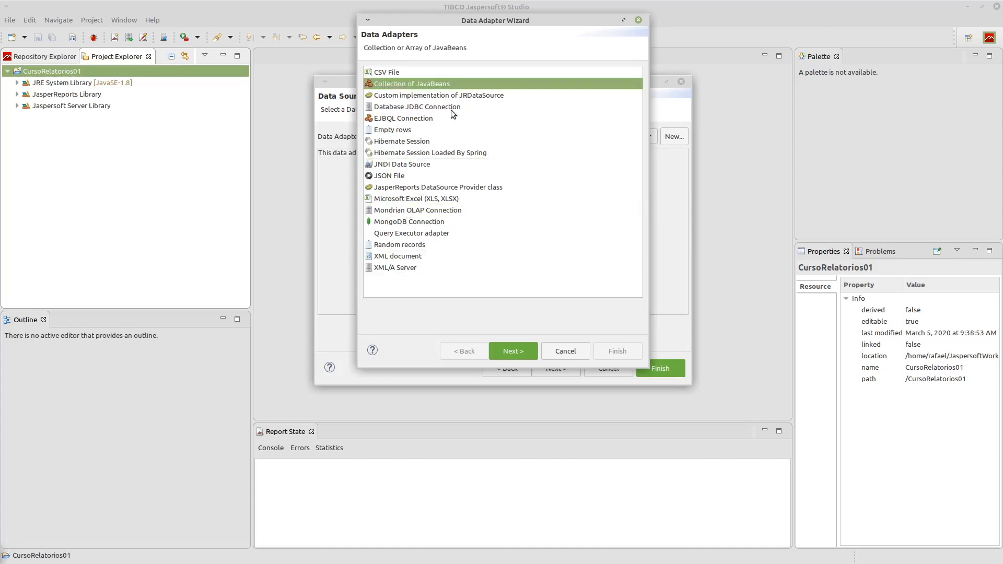
left_click(396, 107)
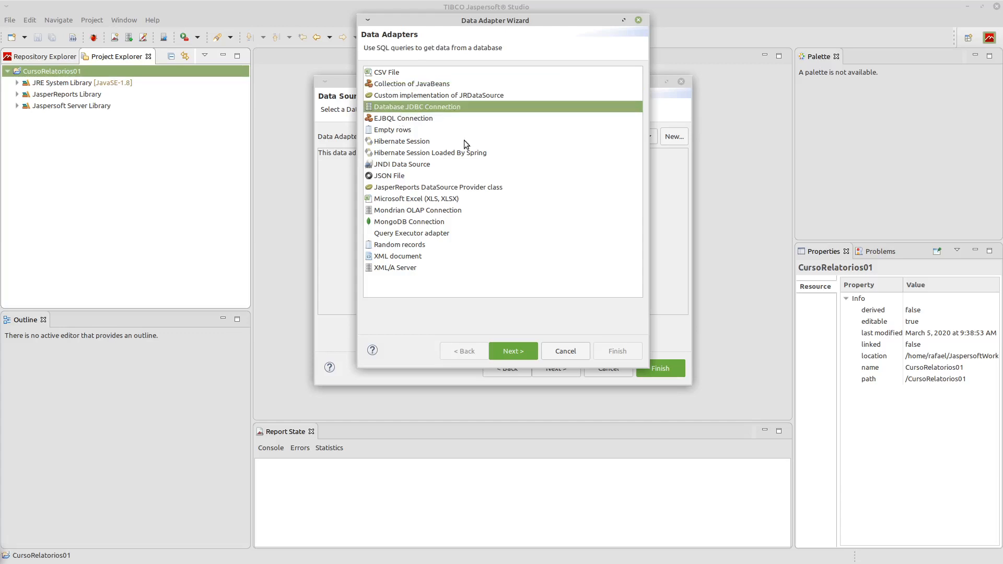
- Name the new JDBC data adapter DA_BancoCursoRelatorios and keep org.hsqldb.jdbcDriver after checking the available drivers
left_click(506, 346)
left_click(469, 73)
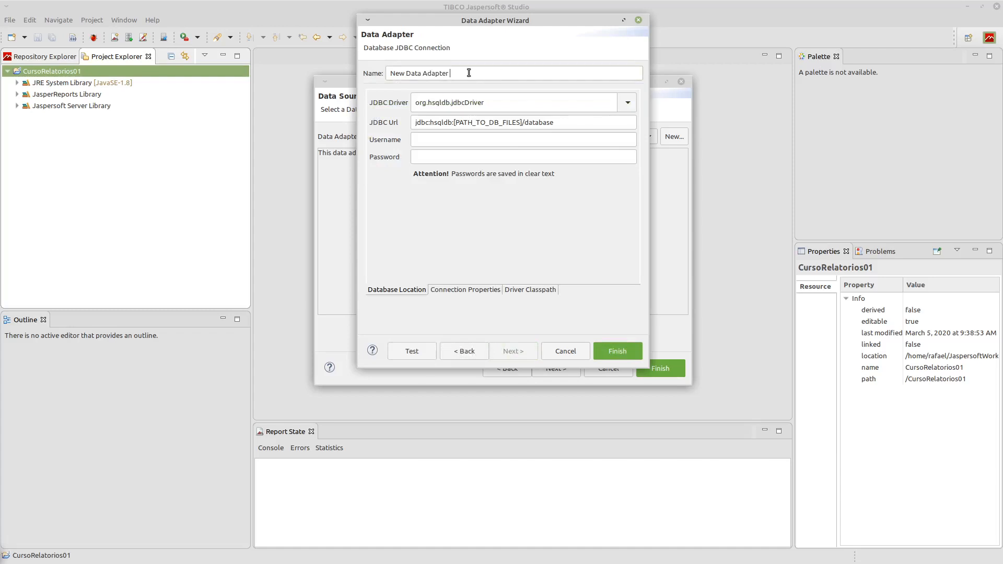
triple_click(469, 73)
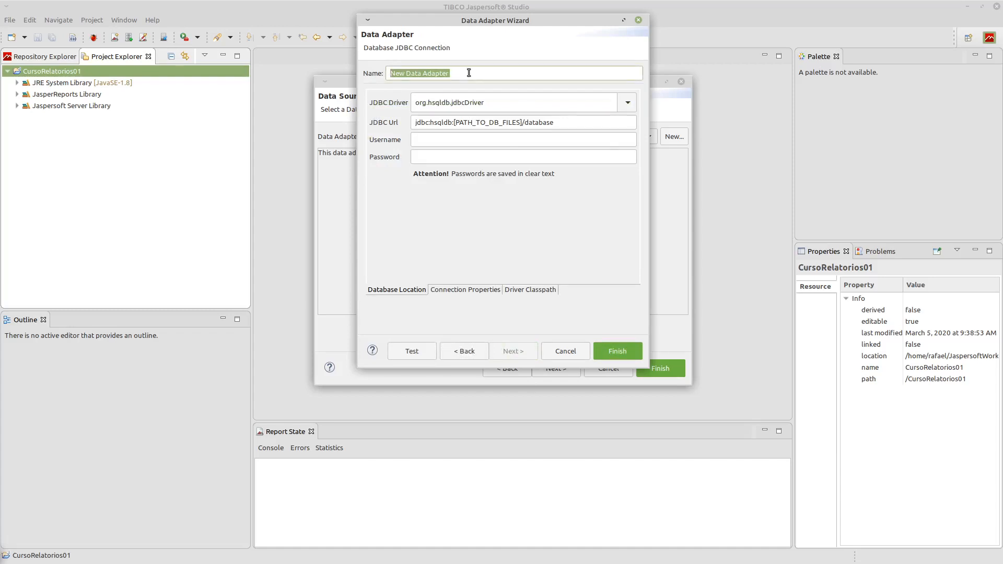
type("DA_BancoCursoRelatorios")
left_click(627, 103)
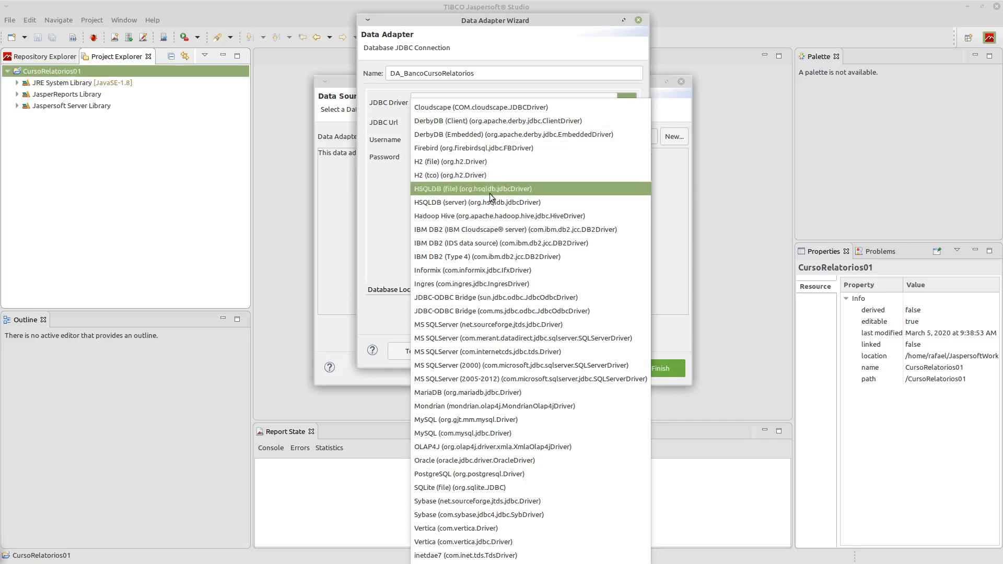
left_click(389, 229)
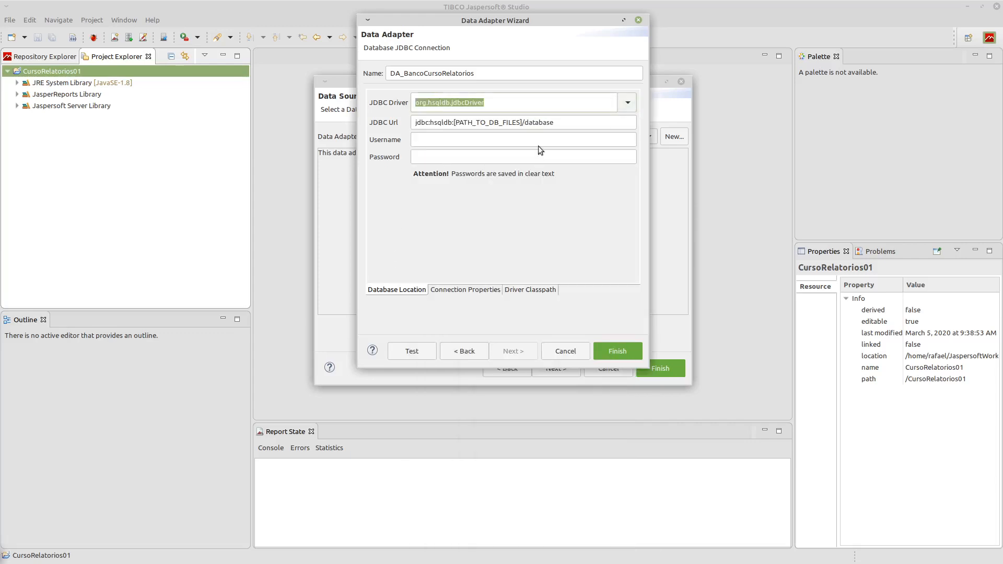
- Switch to Eclipse and copy the database URL string from the URL constant in InitHSQL.java
left_click(566, 124)
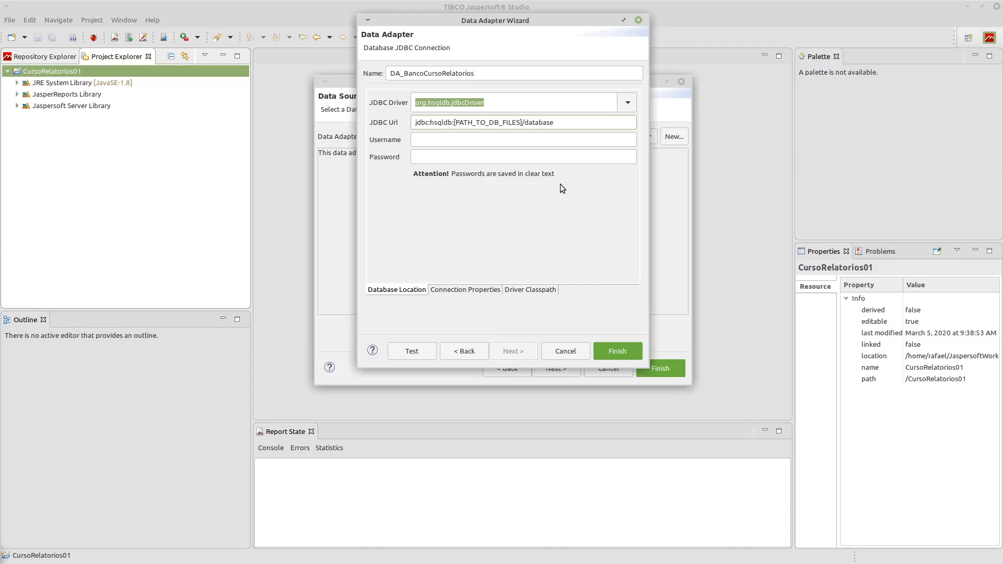
key("alt+Tab")
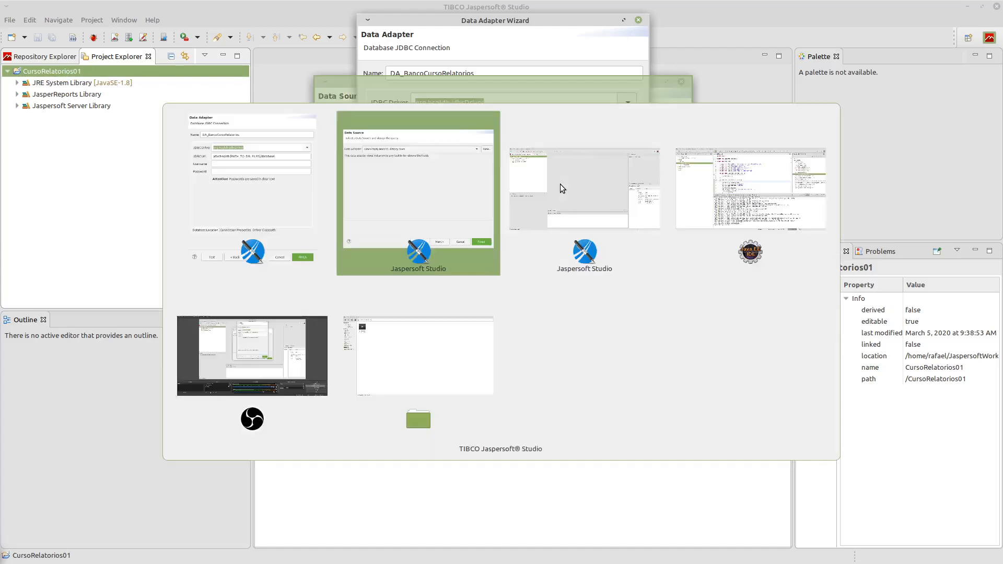
key("alt+Tab")
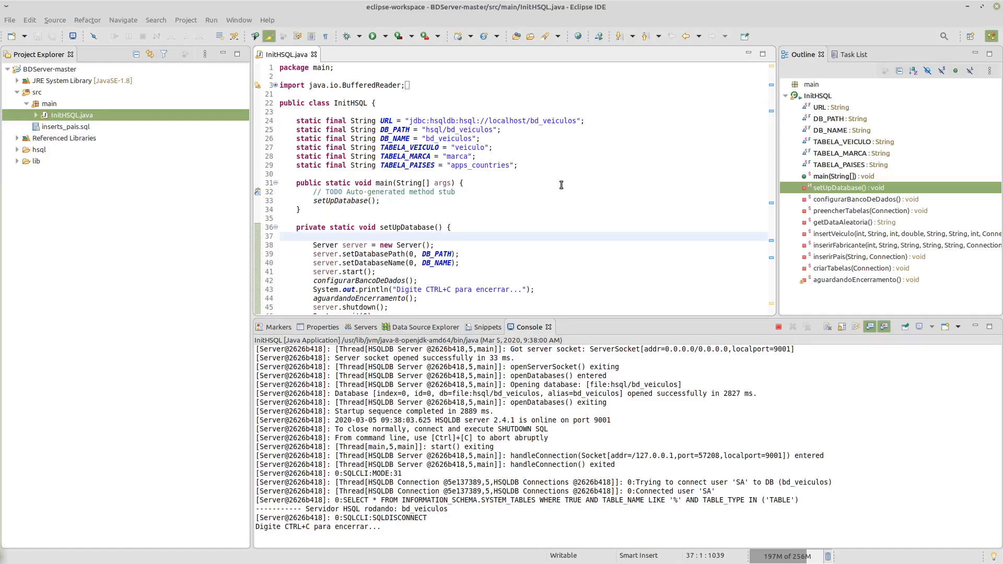
left_click(409, 120)
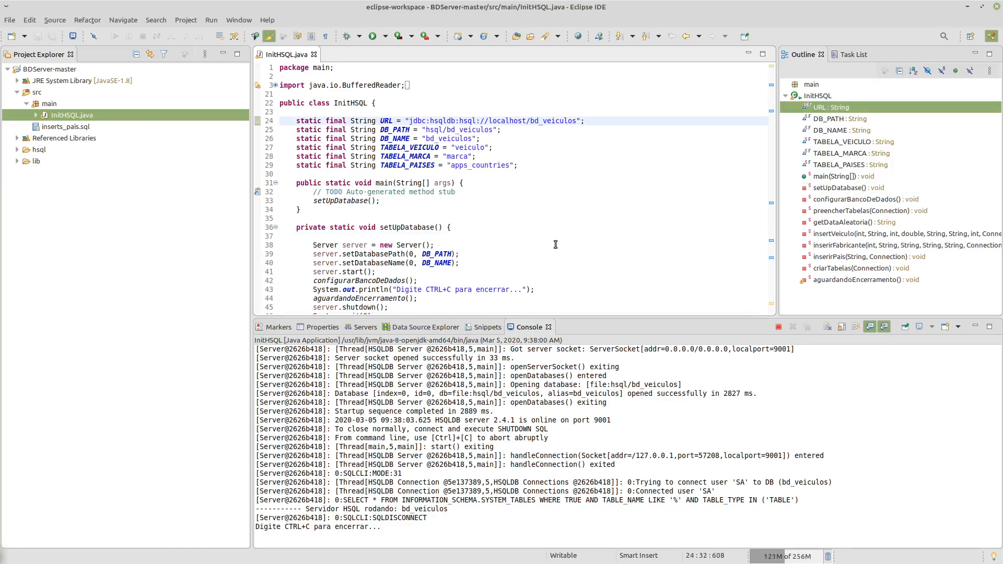
key("shift+End")
key("shift+Left")
key("shift+Left")
key("ctrl+c")
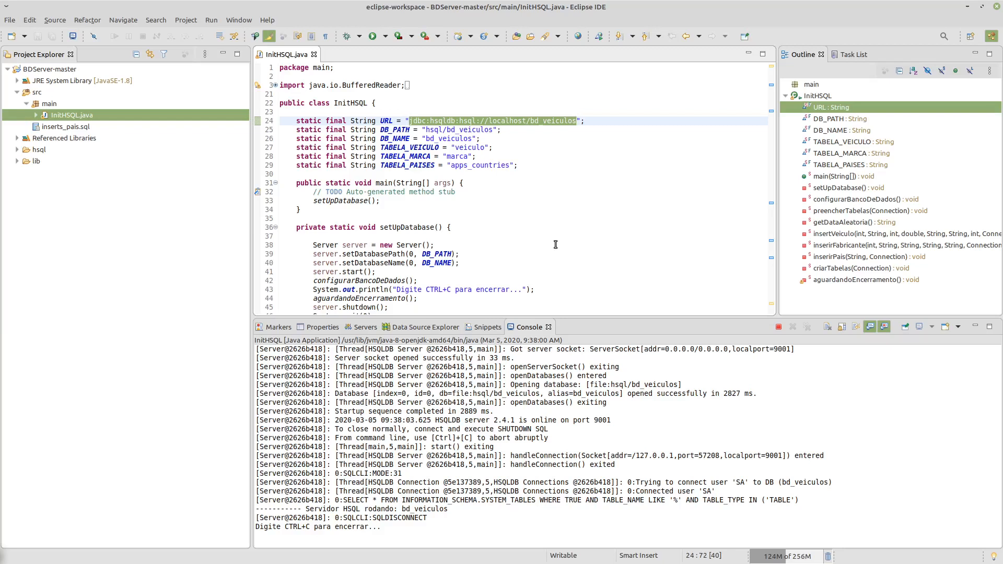
- Back in Jaspersoft Studio, replace the adapter's JDBC URL with jdbc:hsqldb:hsql://localhost/bd_veiculos and enter sa as the username
key("alt+Tab")
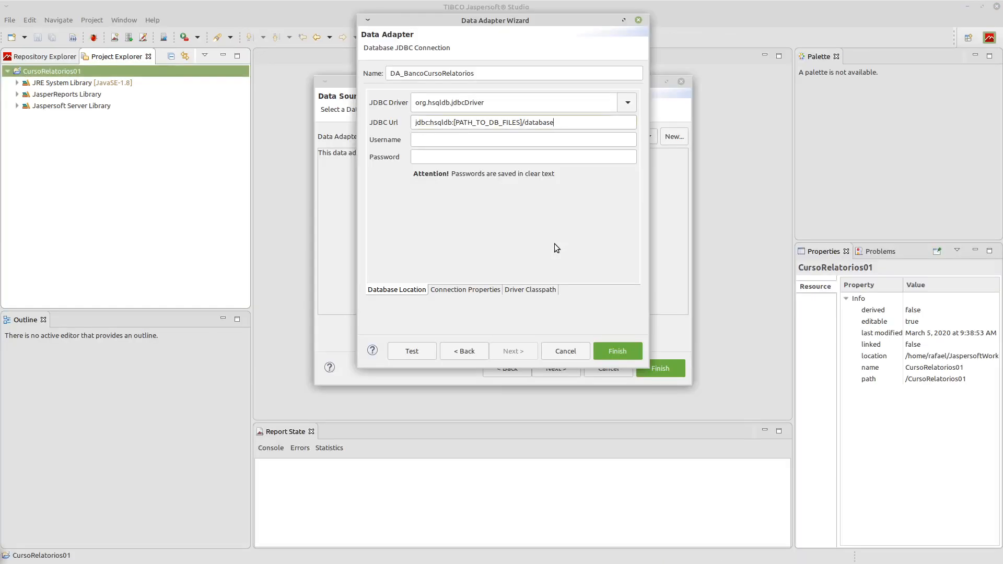
key("ctrl+a")
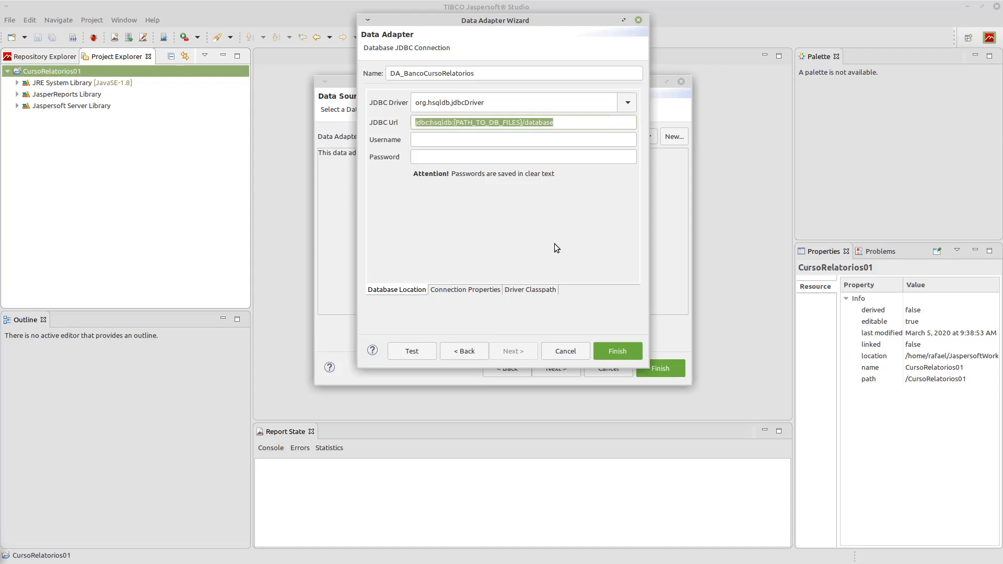
key("BackSpace")
key("ctrl+v")
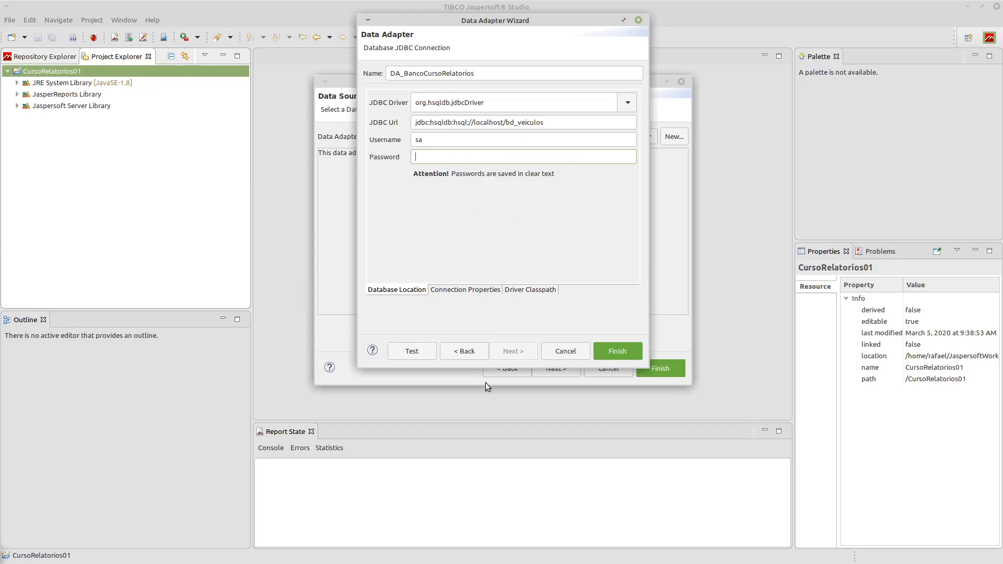
- Test the adapter's database connection and finish creating the data adapter
left_click(412, 351)
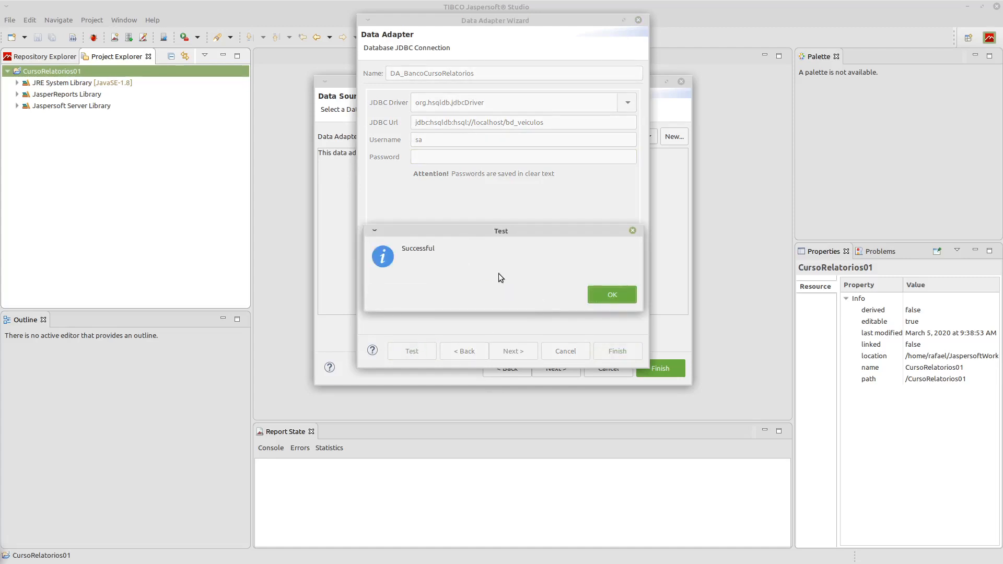
left_click(605, 295)
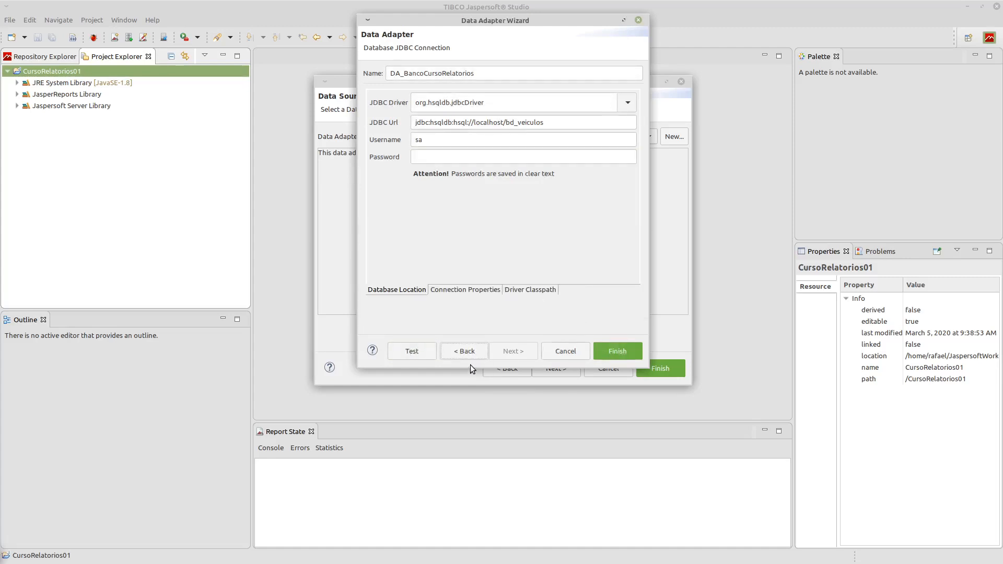
left_click(609, 353)
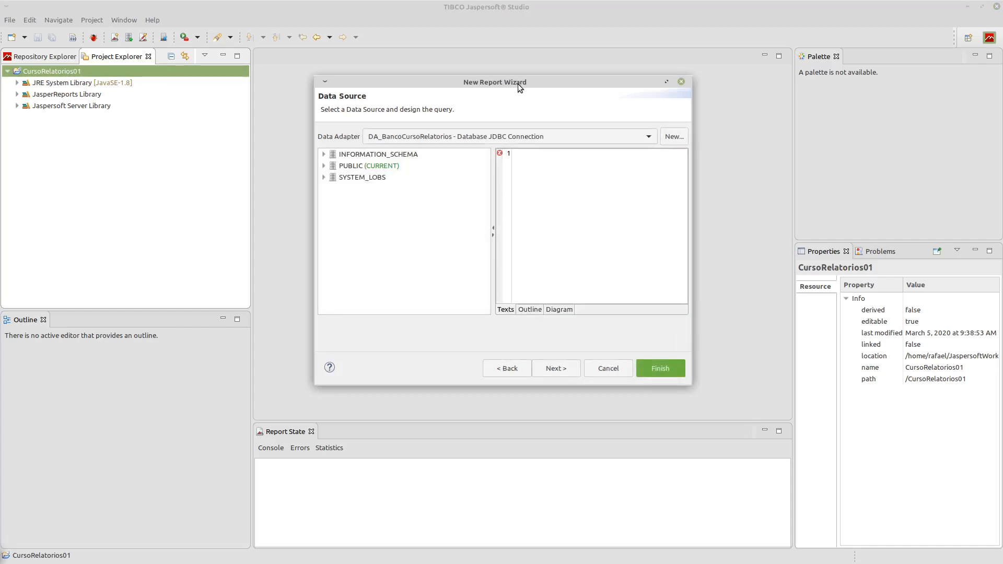
- Expand the tables of the PUBLIC schema and look through MARCA and VEICULO
left_click_drag(518, 83, 535, 38)
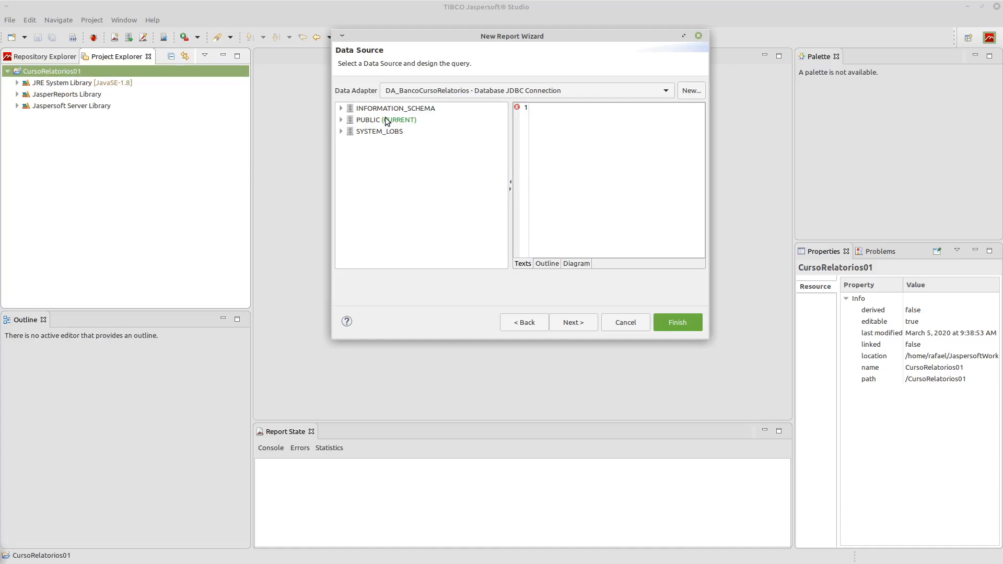
left_click(366, 121)
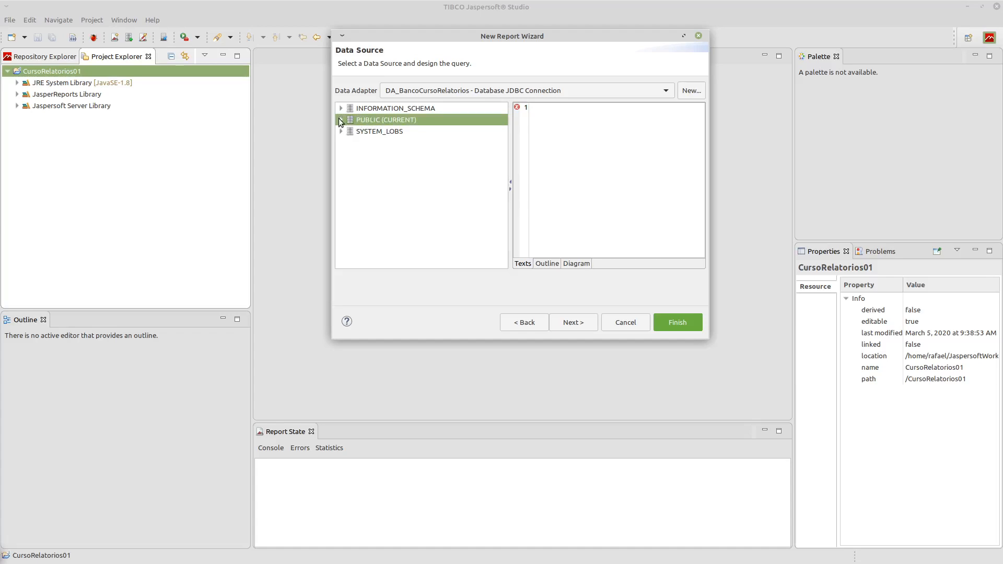
left_click(341, 120)
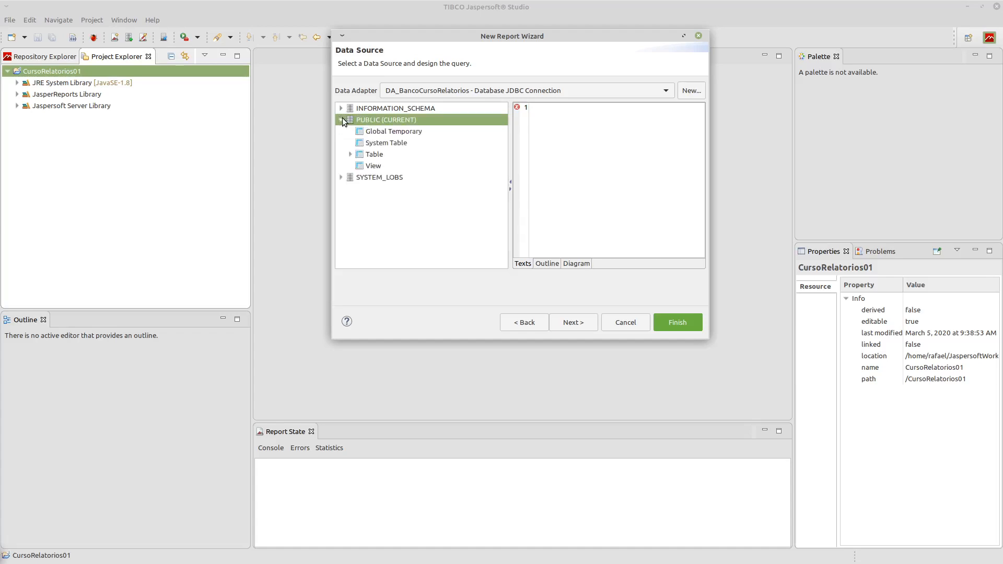
left_click(350, 154)
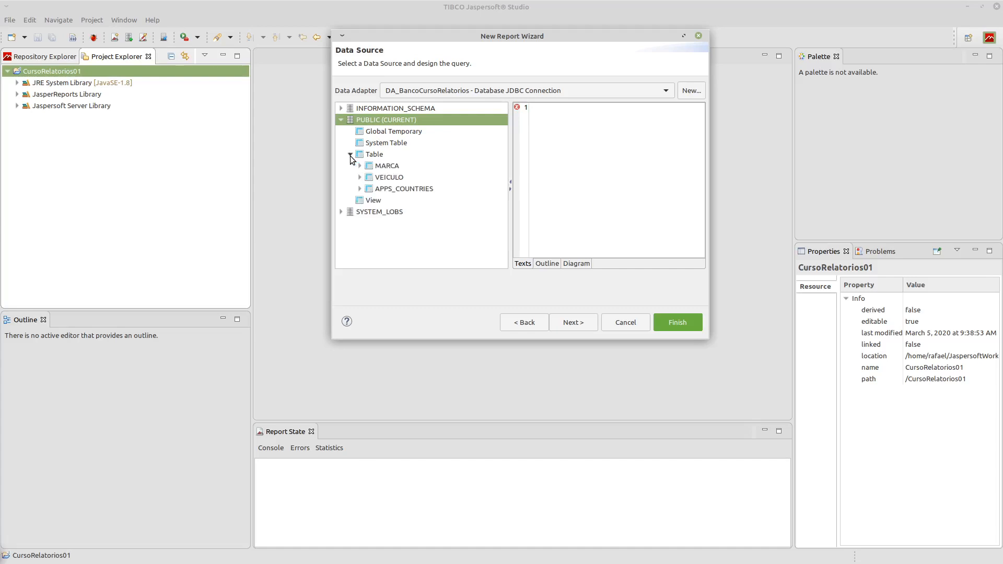
left_click(381, 168)
key("Down")
key("Down")
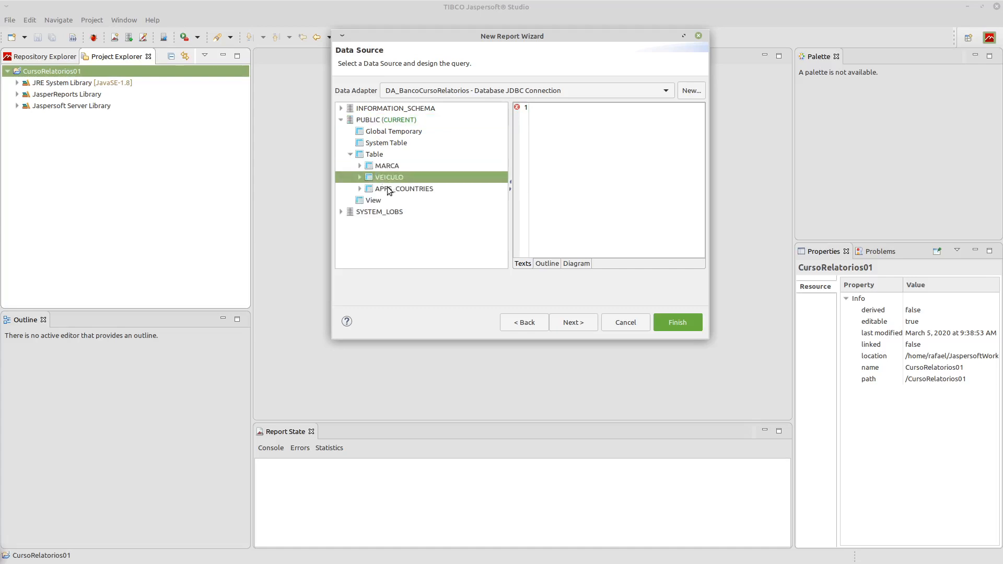
key("Up")
key("Up")
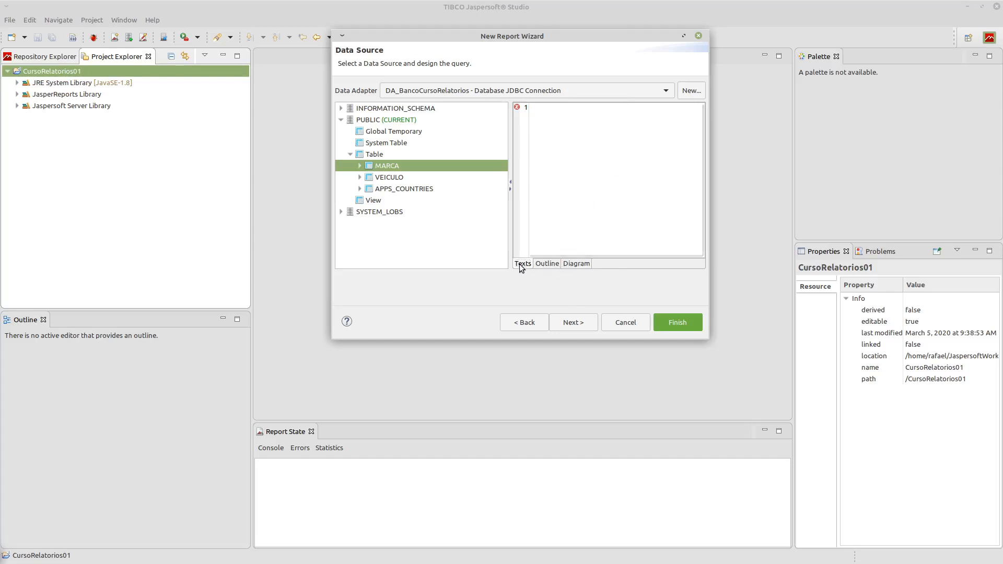
left_click(572, 176)
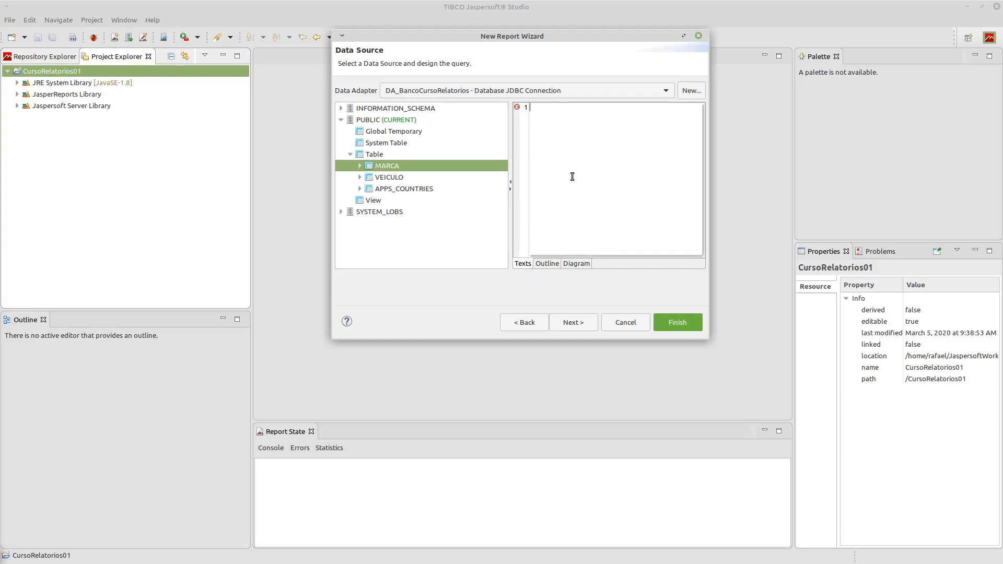
type("select *fkfkj")
key("ctrl+a")
key("BackSpace")
- Examine the query's outline view and its clauses from FROM through ORDER BY
left_click(546, 263)
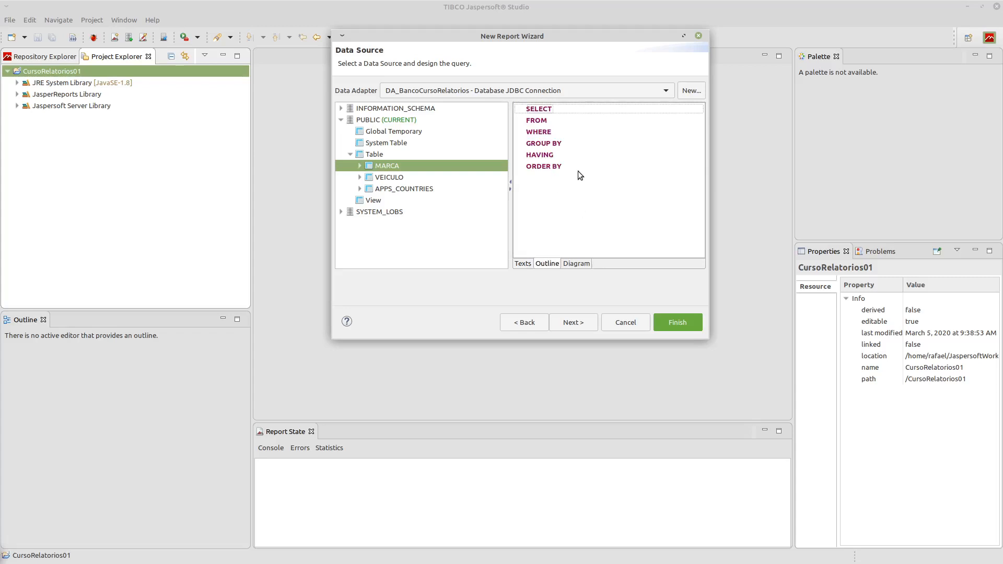
left_click(537, 121)
left_click(551, 134)
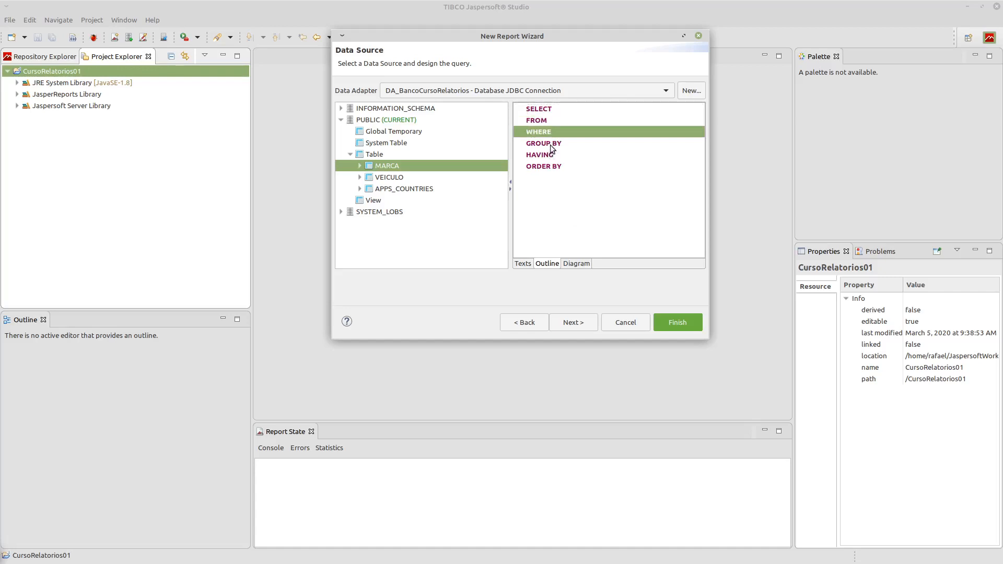
left_click(551, 145)
left_click(549, 155)
left_click(549, 167)
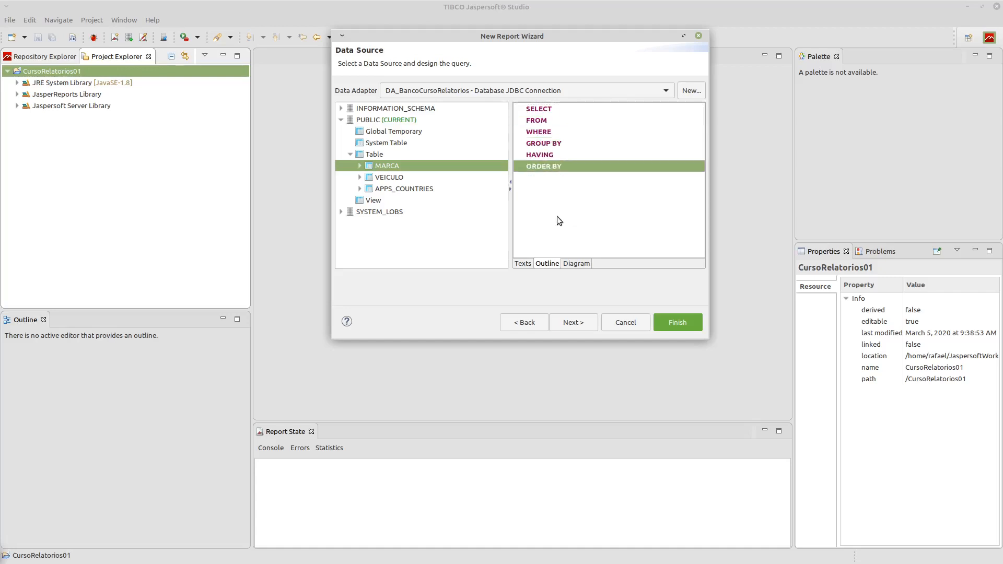
- Add the VEICULO table to the visual query diagram
left_click(575, 264)
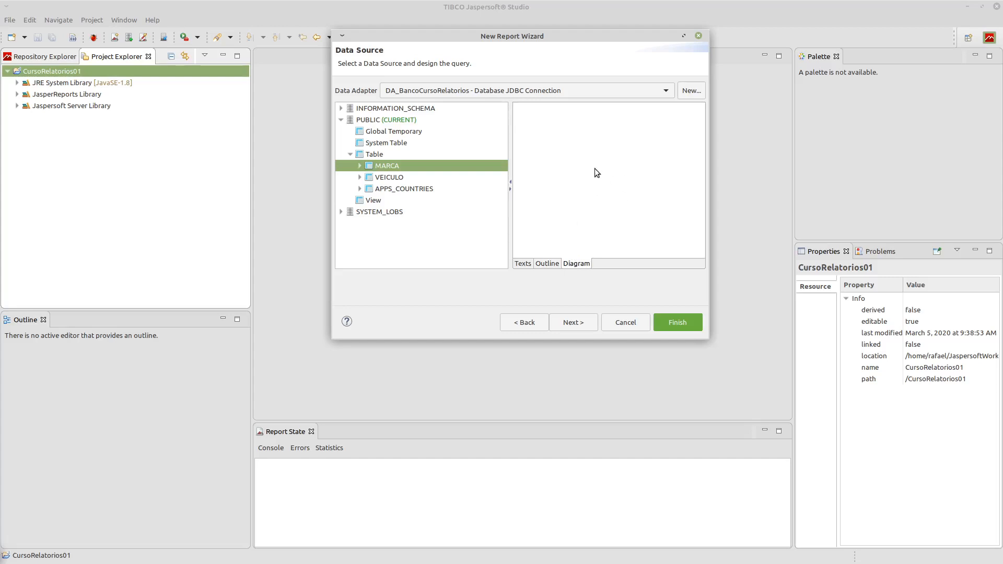
left_click(387, 180)
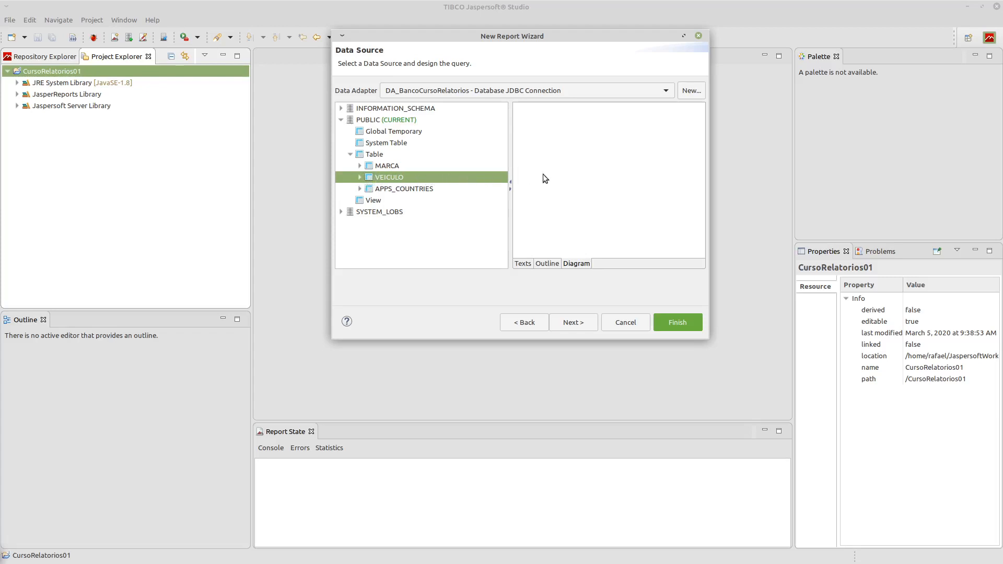
left_click_drag(370, 178, 615, 127)
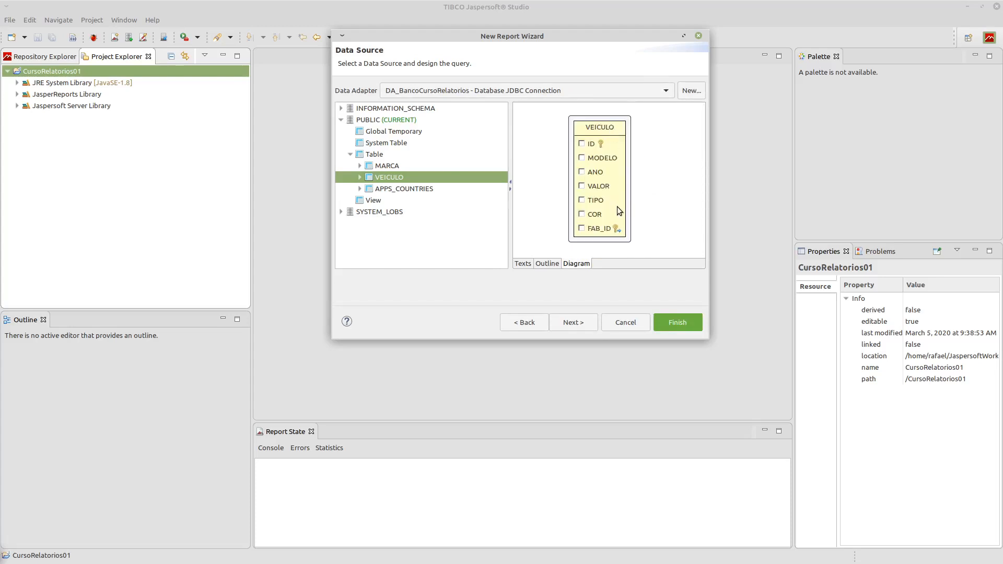
- Include the MODELO, ANO, VALOR, TIPO and COR columns of VEICULO in the query and view the generated SQL
left_click(582, 157)
left_click(582, 172)
left_click(581, 186)
left_click(581, 200)
left_click(582, 215)
left_click(522, 264)
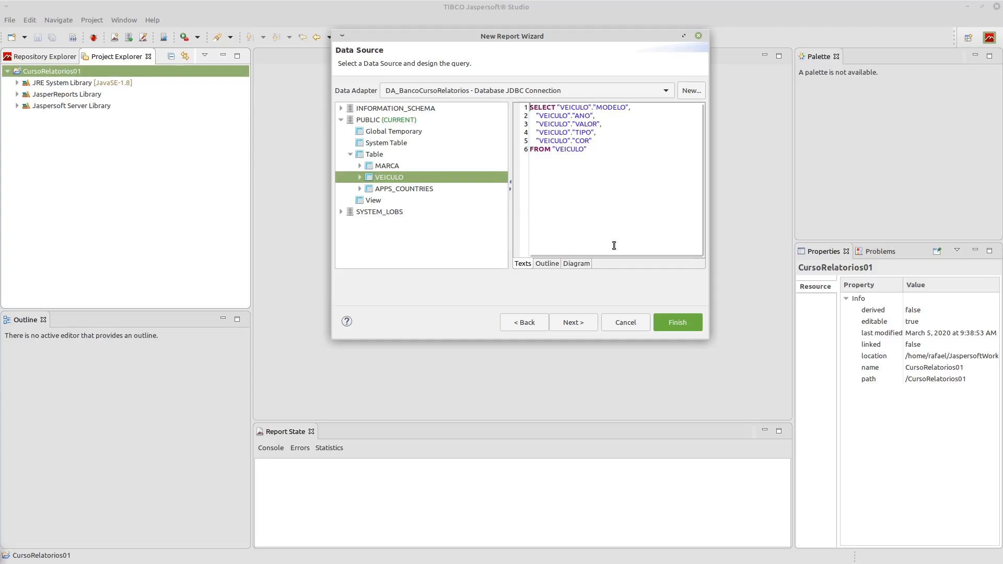
- Add all the dataset fields, MODELO, ANO, VALOR, TIPO and COR, to the report and continue to the grouping settings
left_click(580, 322)
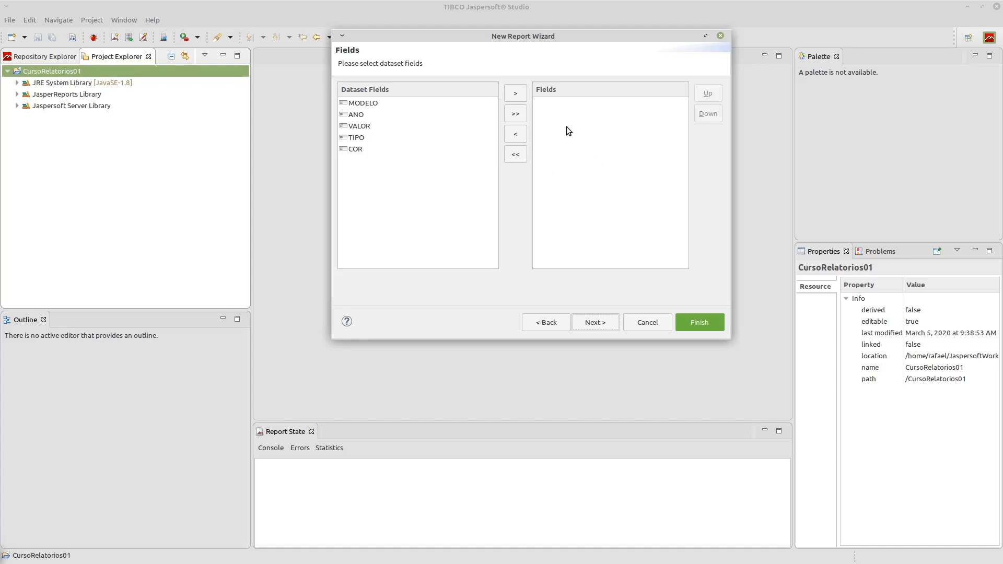
left_click(516, 115)
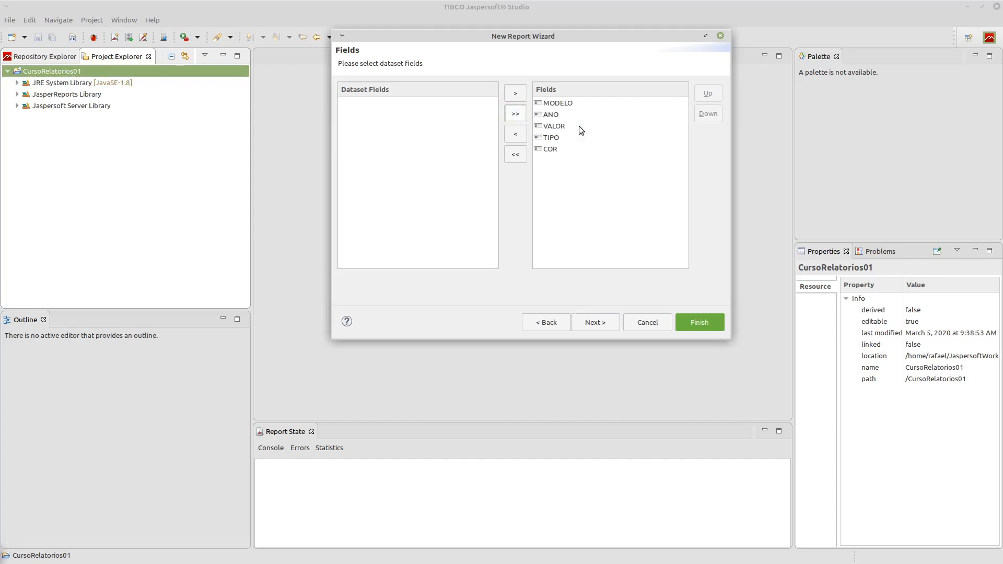
left_click(596, 322)
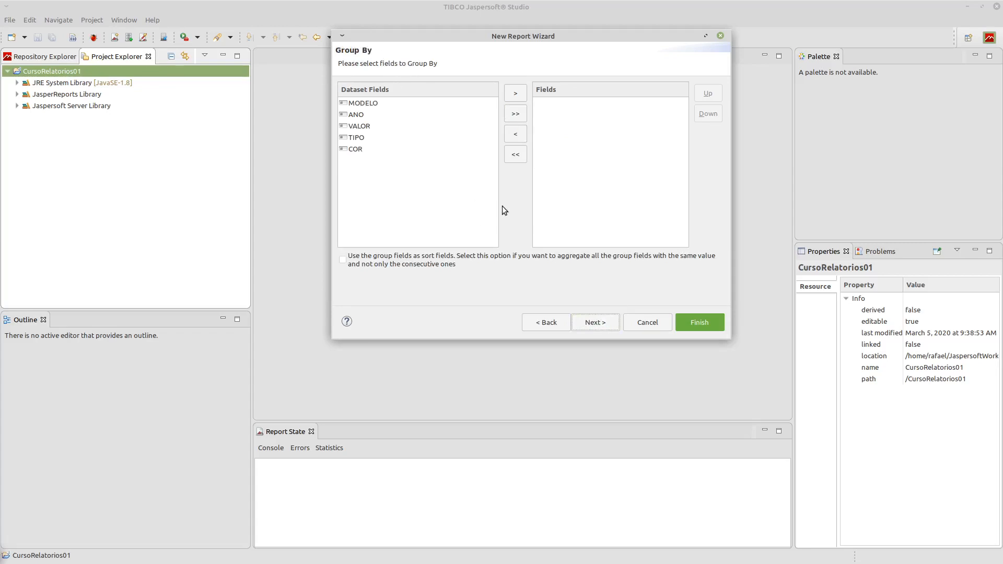
- Generate the report without group fields and select the $F{MODELO} text field in its detail band
left_click(594, 323)
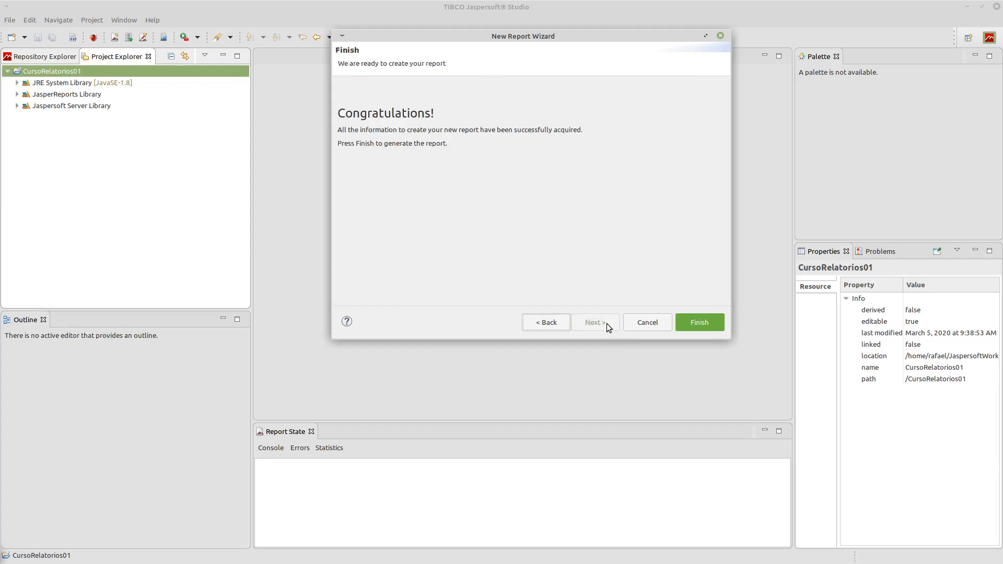
left_click(691, 322)
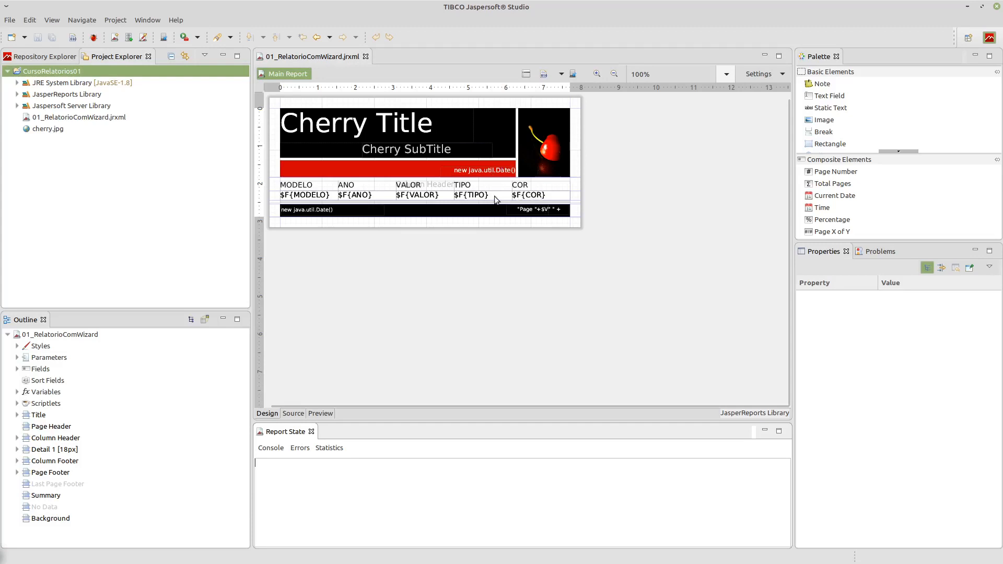
left_click(314, 197)
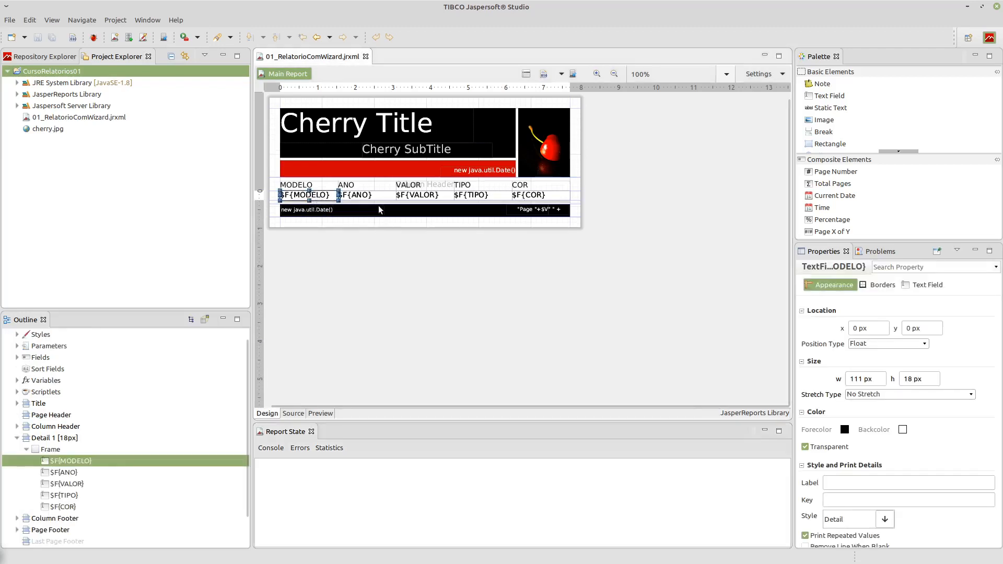
- Inspect the MODELO, ANO, VALOR, TIPO and COR text fields of the detail band and select the Detail 1 band in the outline
left_click(313, 195)
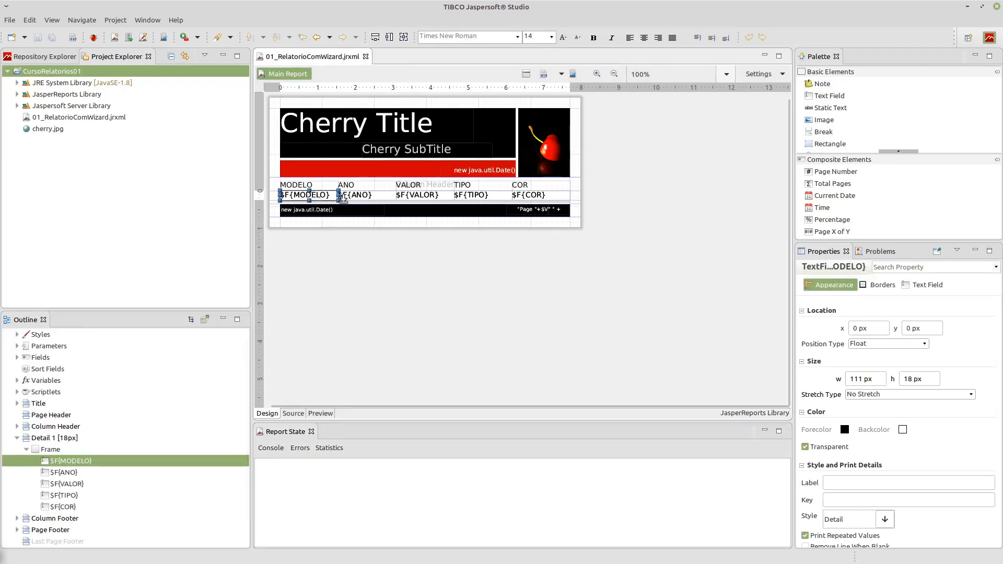
left_click(359, 195)
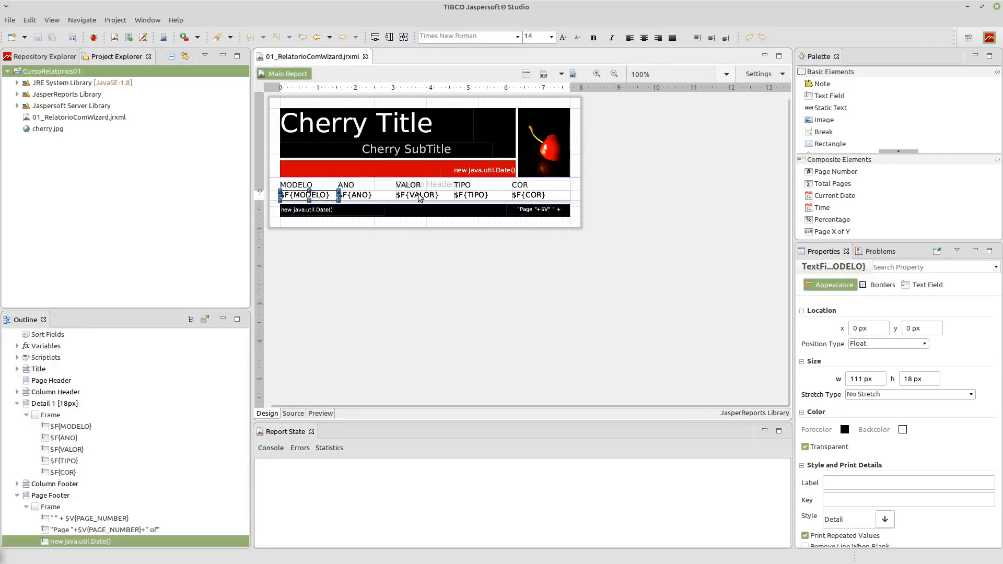
left_click(428, 197)
left_click(476, 199)
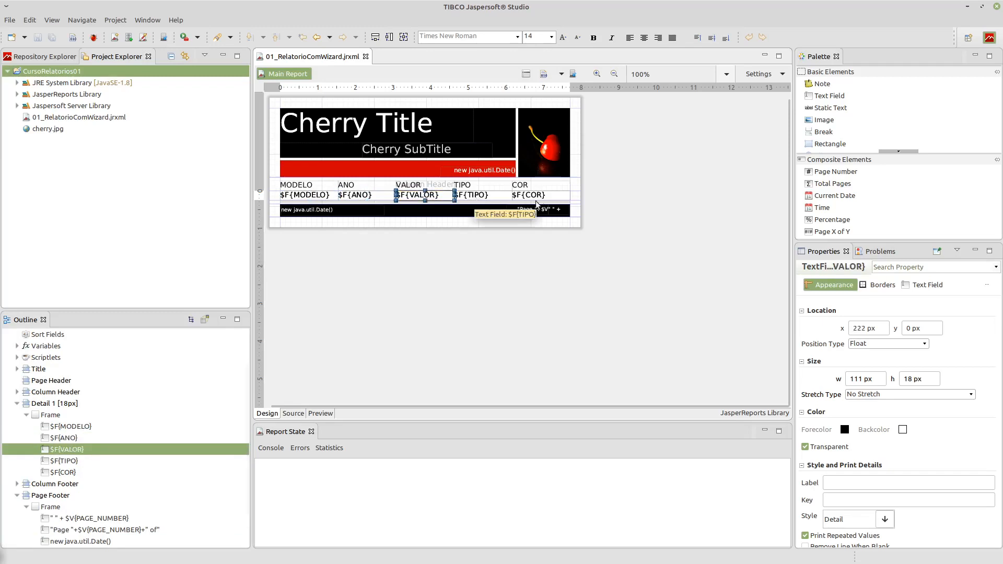
left_click(552, 197)
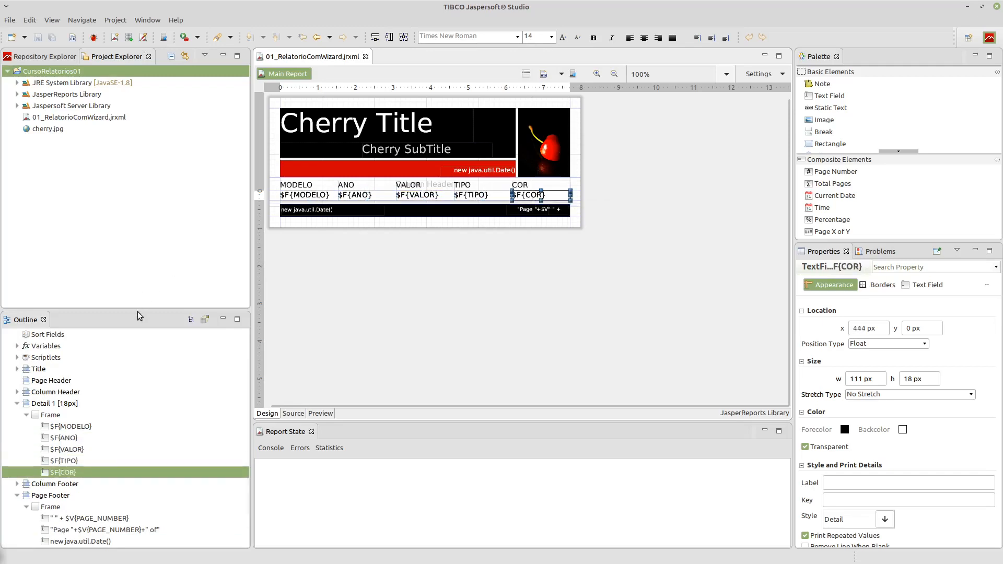
left_click_drag(136, 309, 150, 151)
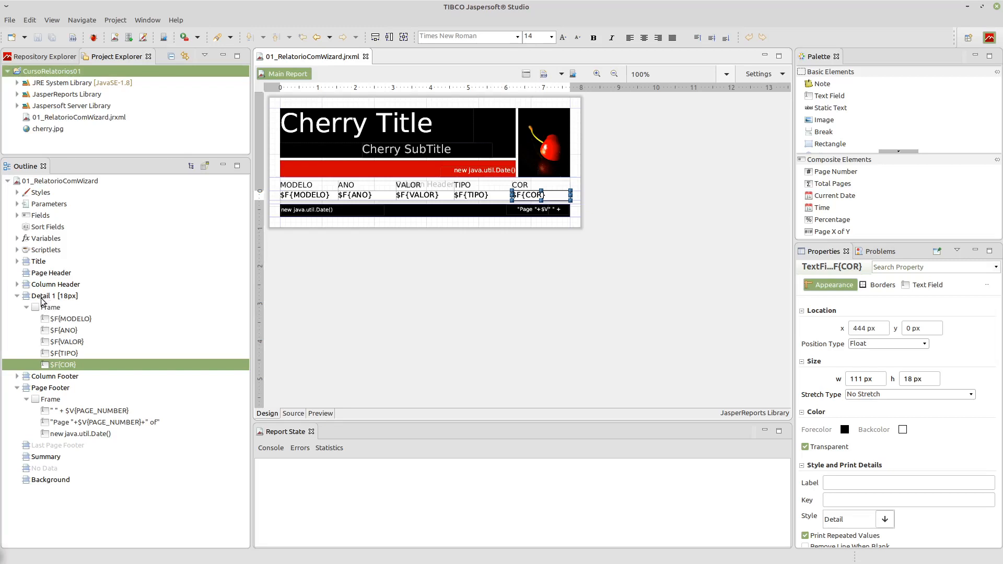
left_click(43, 296)
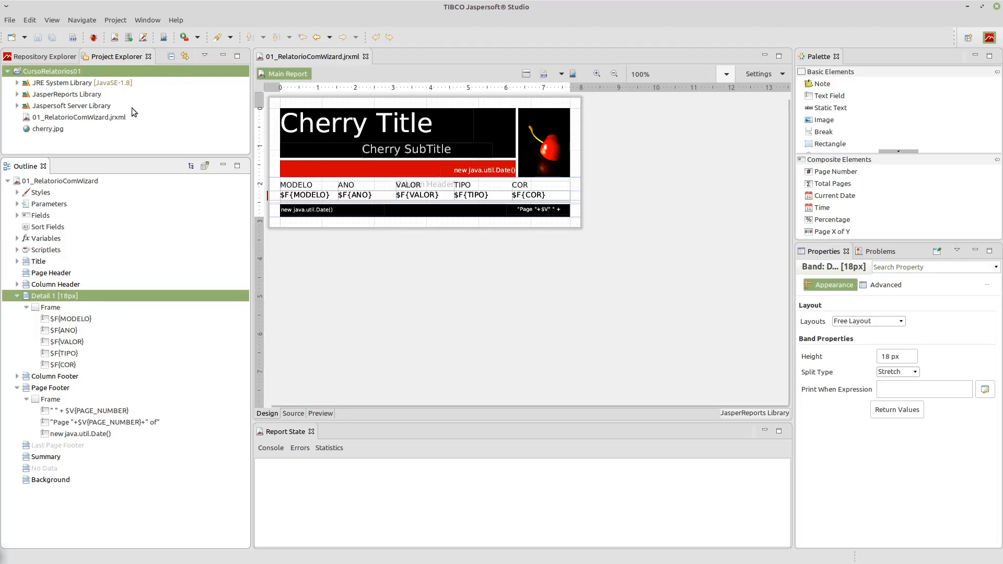
- Review the connection settings of the DA_BancoCursoRelatorios data adapter, close them unchanged and return to the project files
left_click(37, 61)
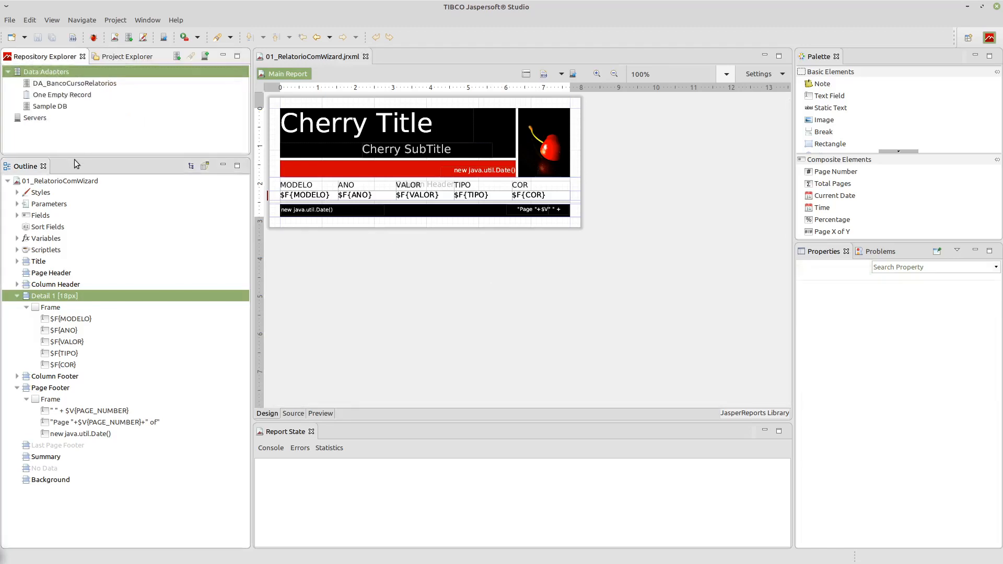
left_click_drag(79, 156, 86, 224)
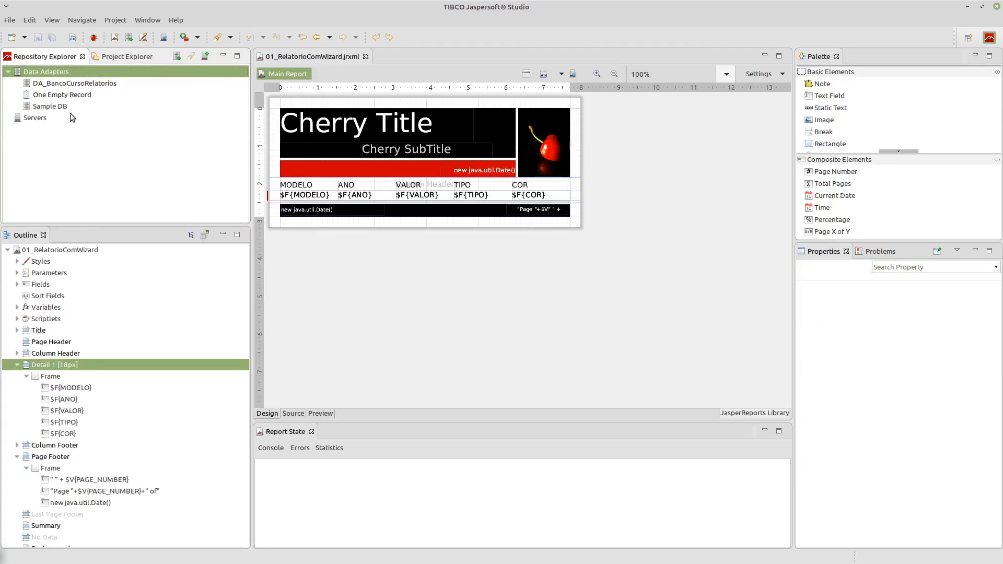
left_click(63, 85)
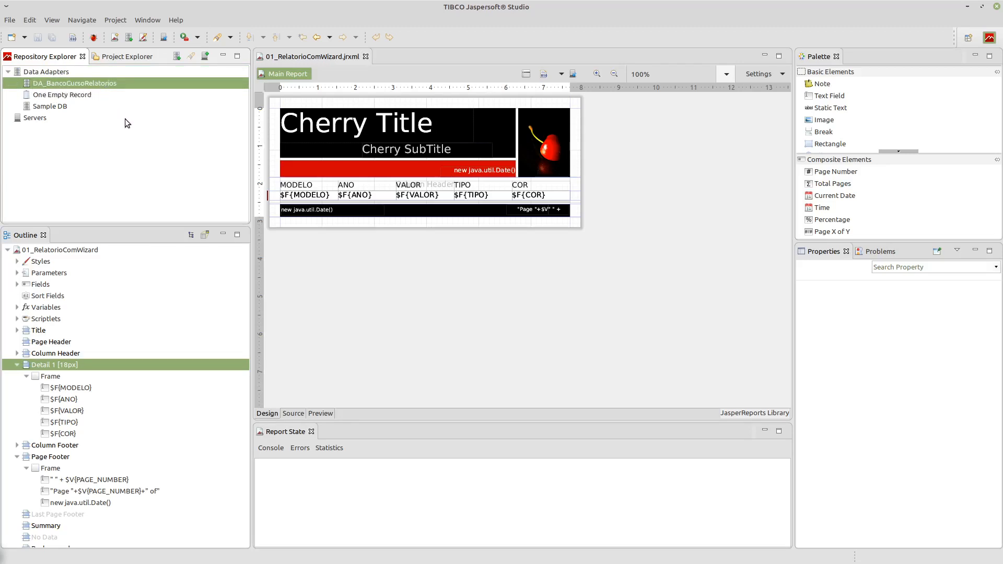
right_click(55, 83)
left_click(104, 92)
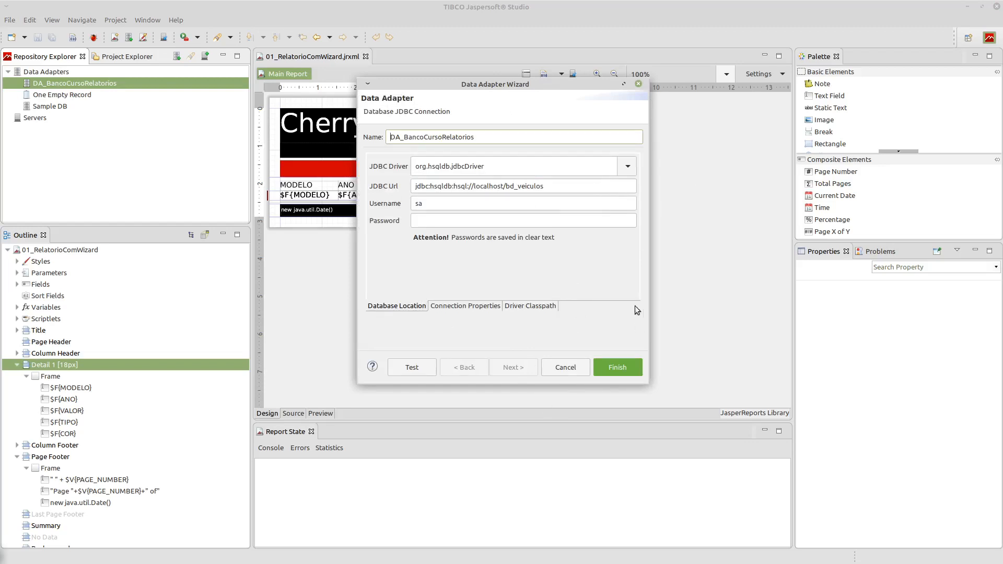
left_click(637, 84)
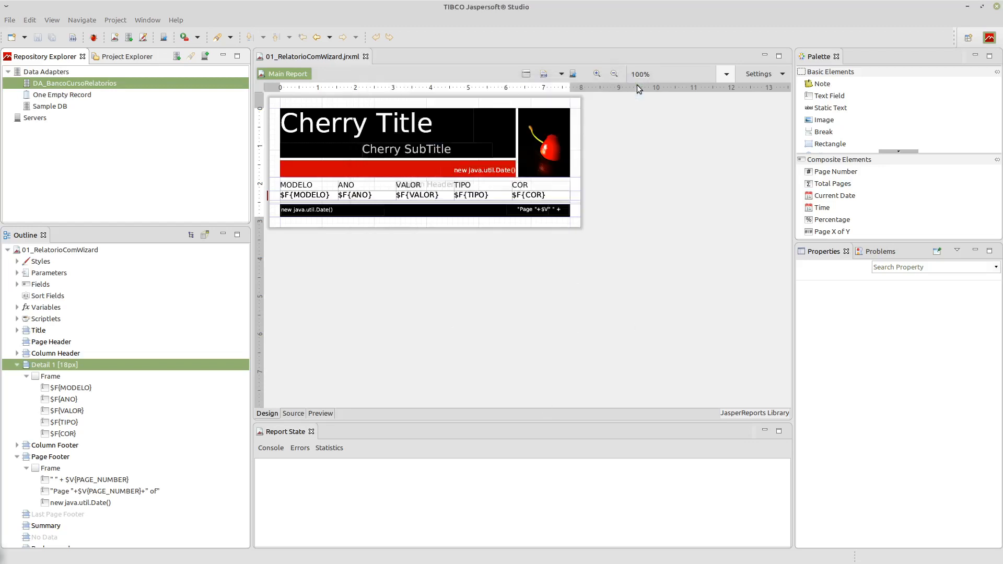
left_click(120, 58)
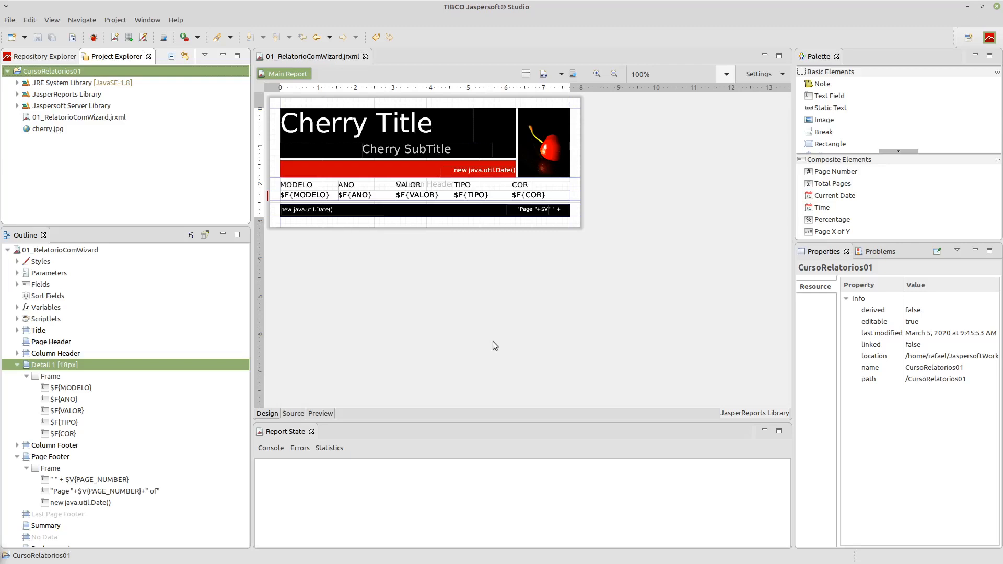
- Preview the report with the DA_BancoCursoRelatorios adapter and examine the page at different zoom levels
left_click(320, 414)
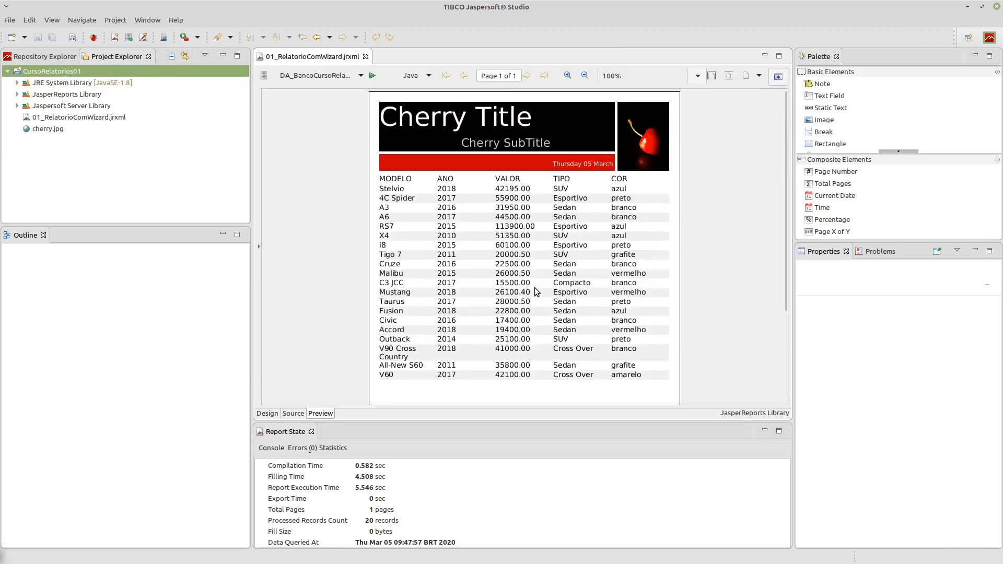
scroll(534, 286, "down", 5)
scroll(510, 273, "up", 5)
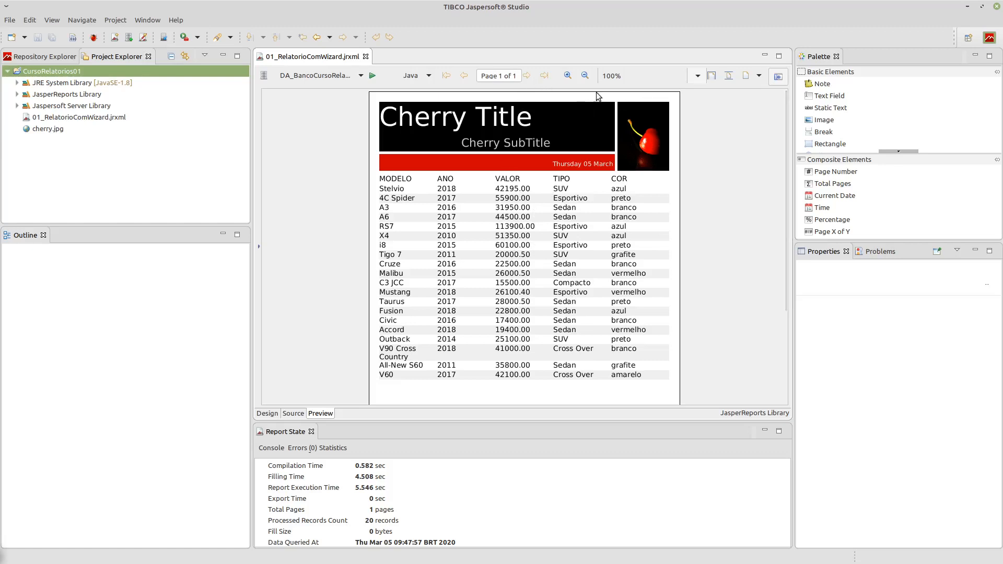
left_click(567, 77)
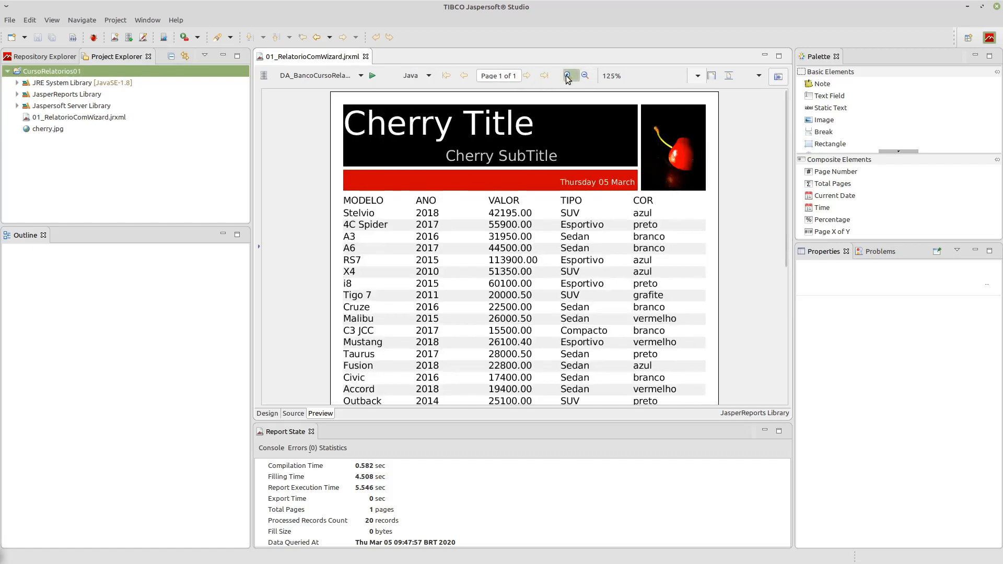
left_click(585, 76)
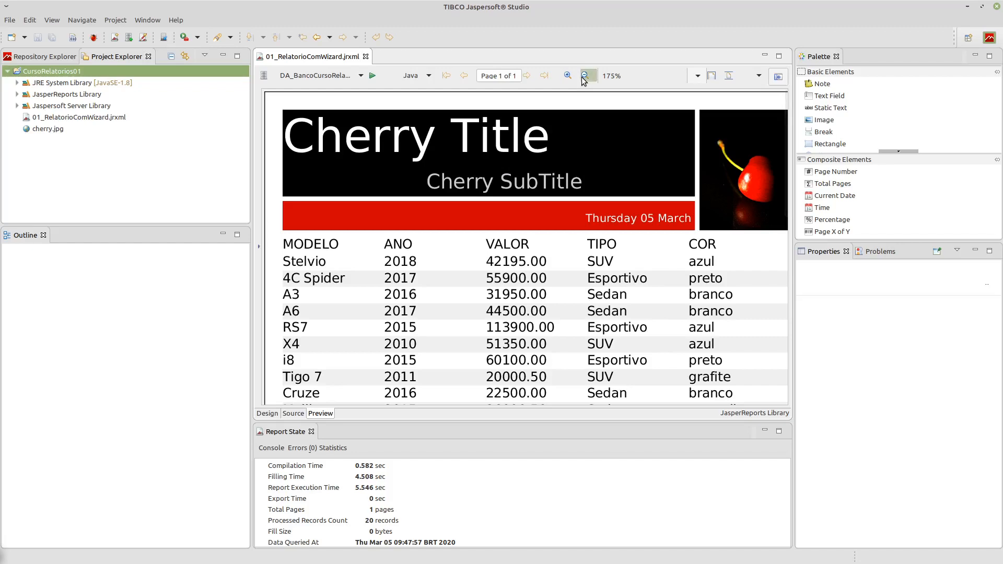
left_click(585, 76)
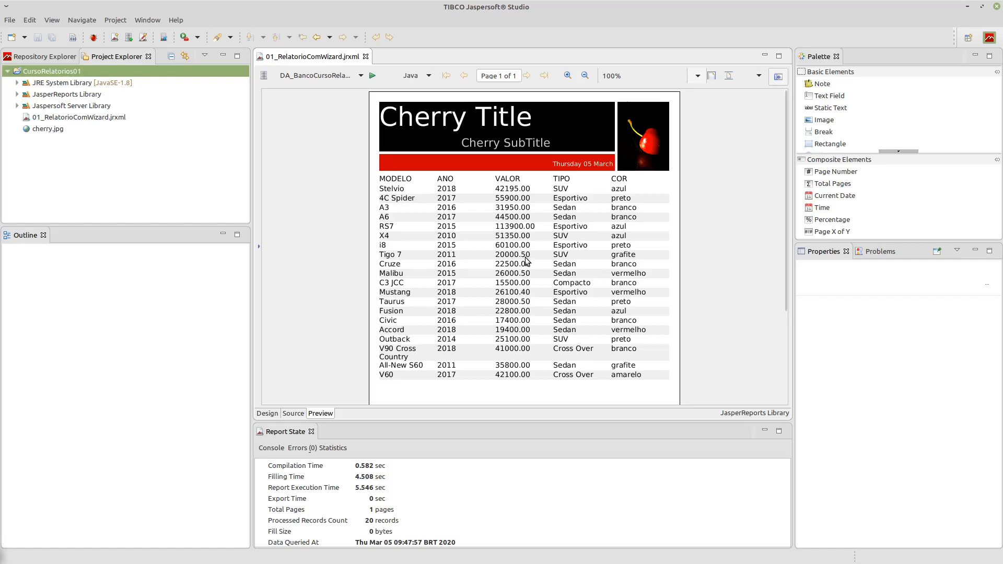
- Switch to Eclipse and terminate the running InitHSQL database server
key("alt+Tab")
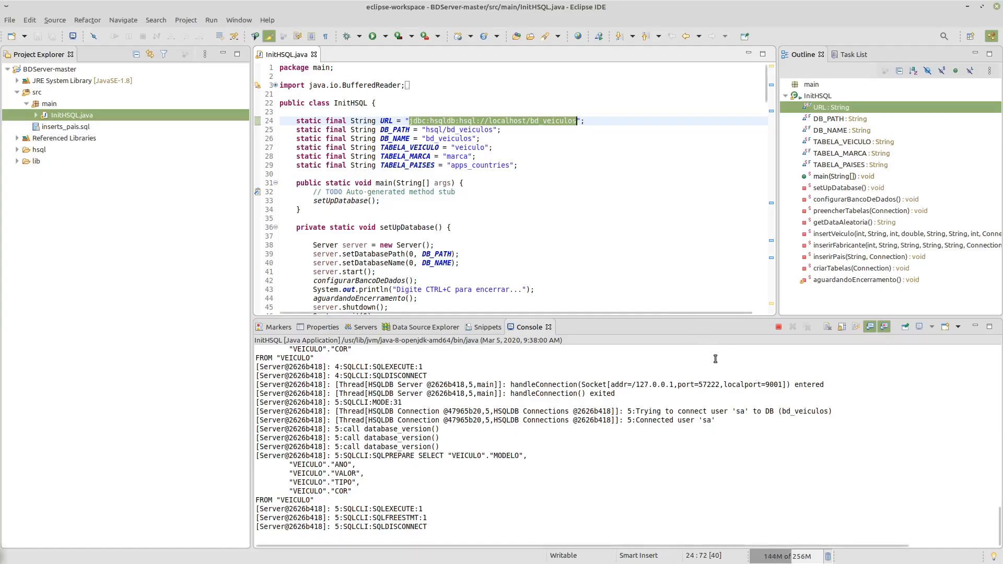
left_click(780, 328)
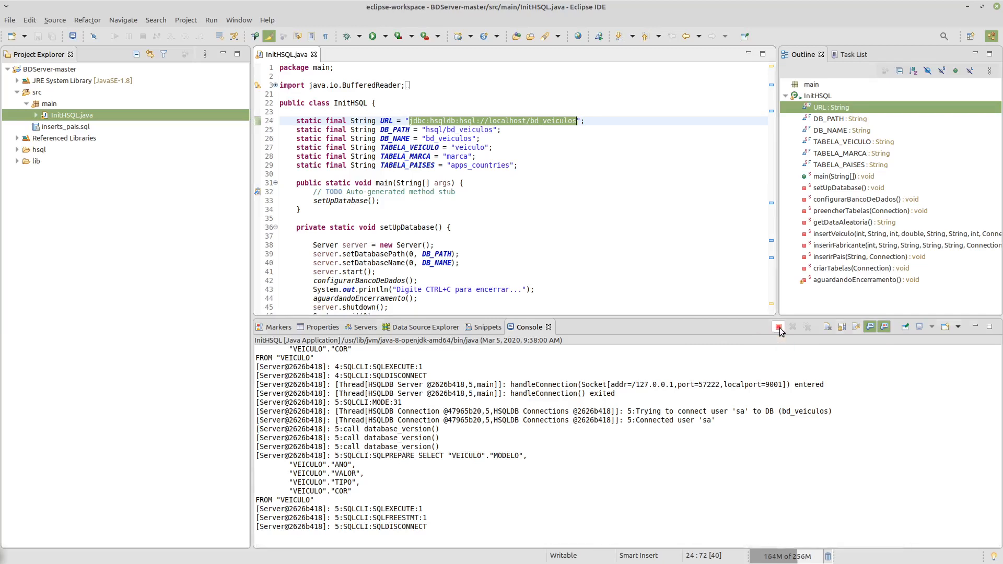
left_click(506, 245)
scroll(506, 245, "down", 2)
scroll(504, 243, "up", 2)
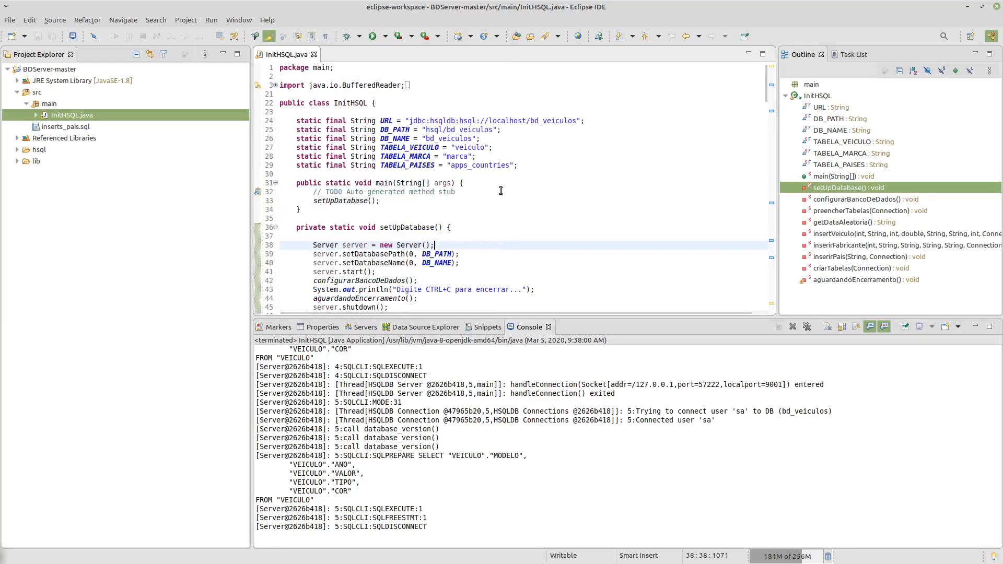
left_click(535, 159)
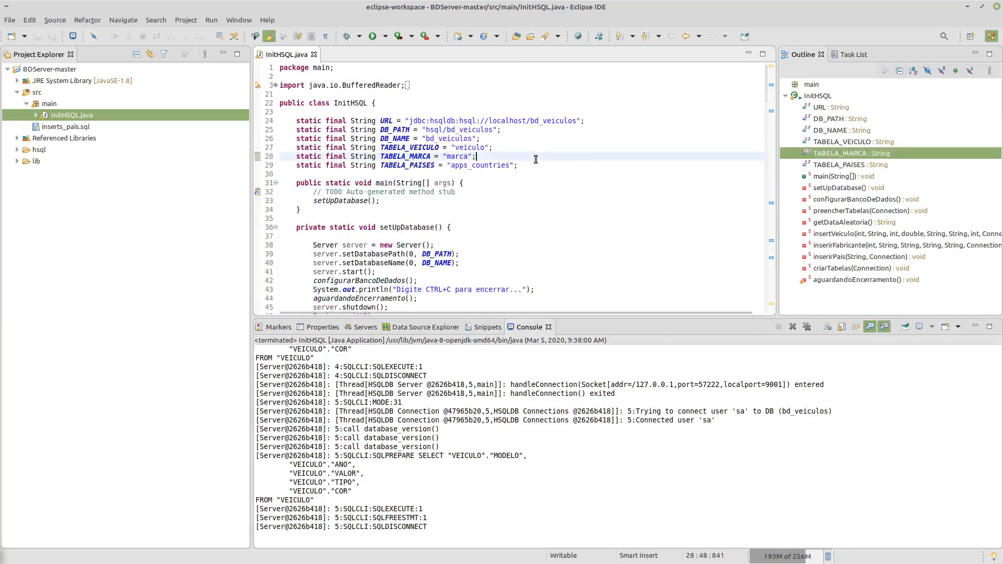
- Switch back to Jaspersoft Studio, try to run the report with the database server stopped, and enlarge the report state area
key("alt+Tab")
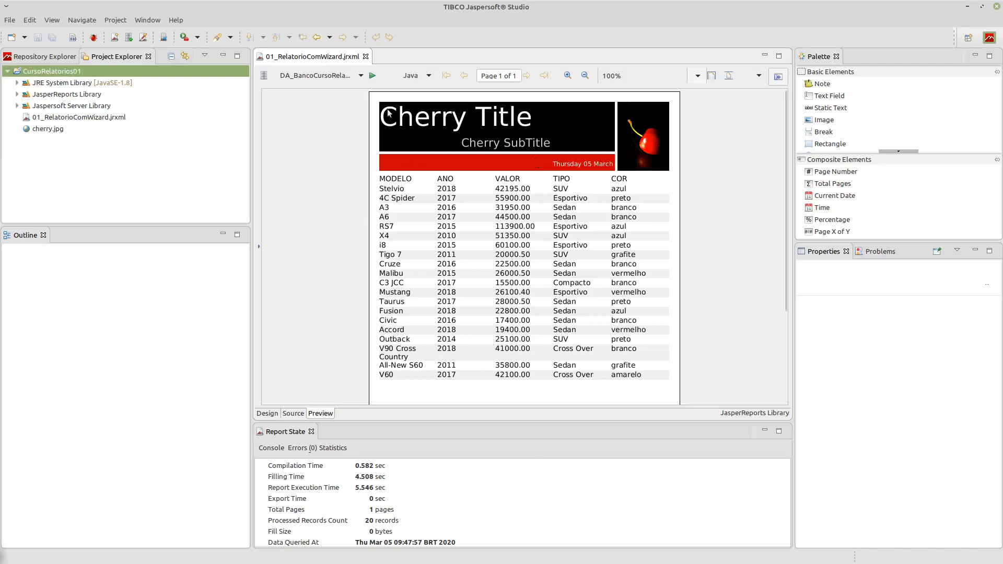
left_click(373, 76)
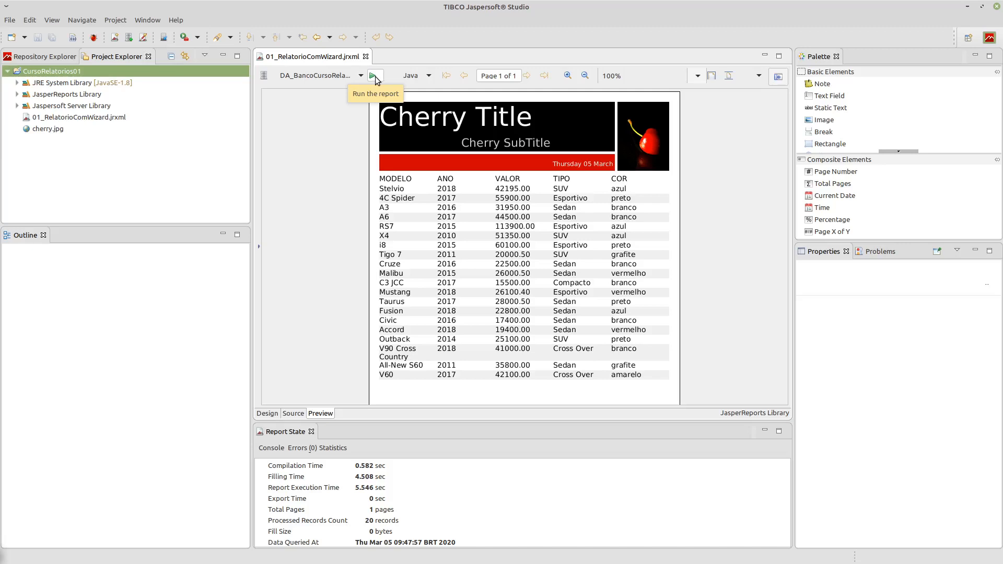
left_click(375, 77)
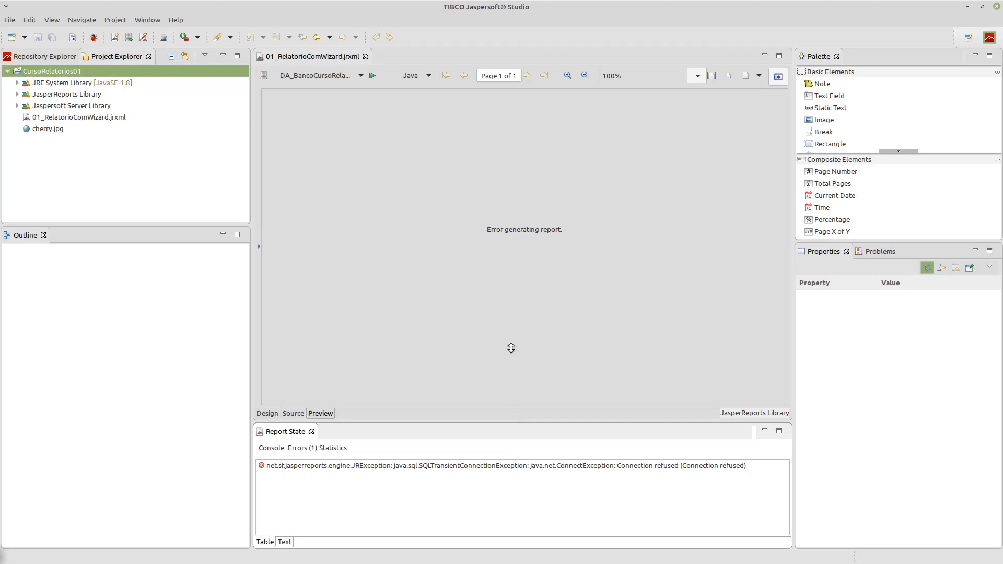
left_click_drag(510, 347, 510, 347)
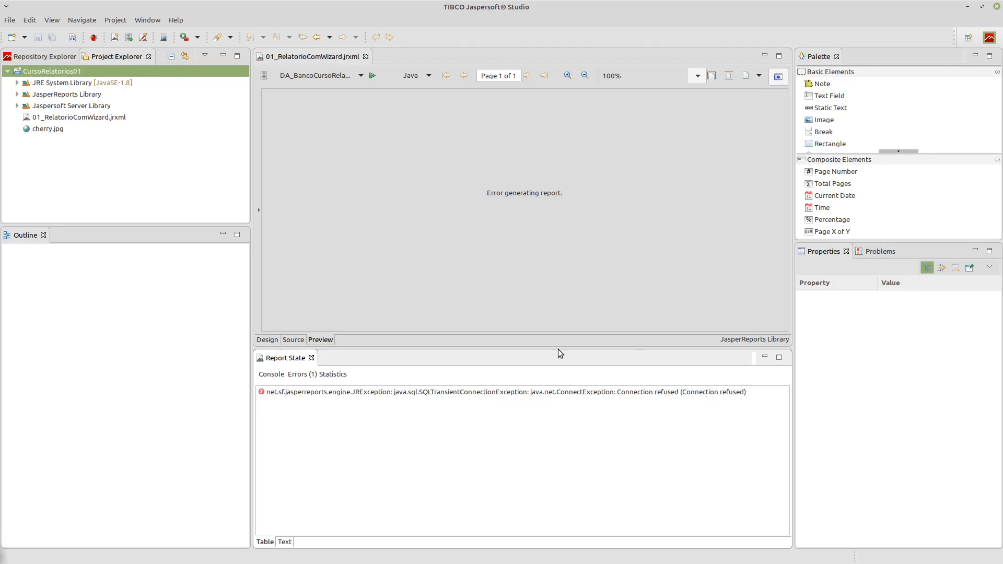
left_click_drag(558, 349, 556, 399)
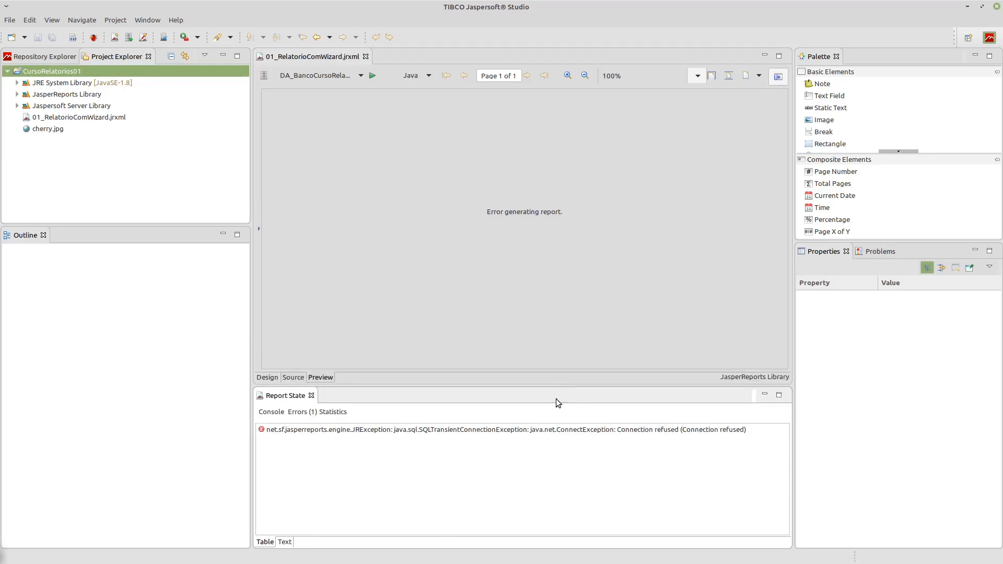
- Switch to Eclipse and start the database server again by running InitHSQL.java as a Java application
key("alt+Tab")
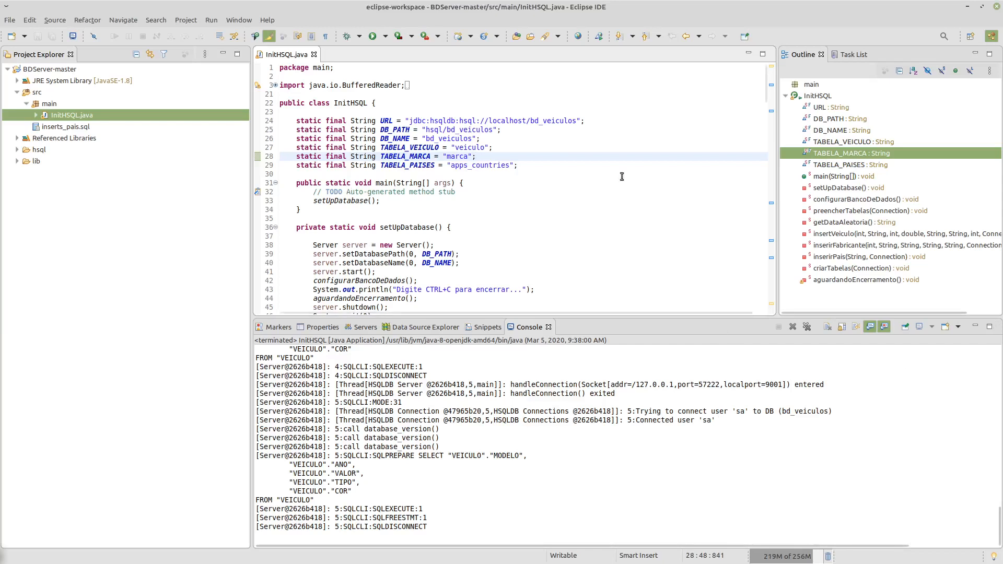
right_click(666, 180)
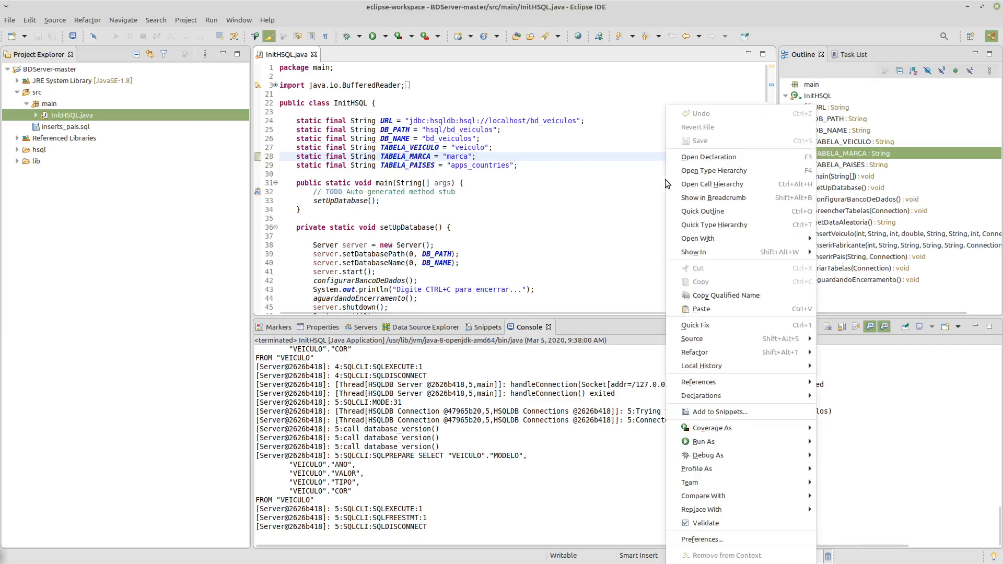
mouse_move(704, 448)
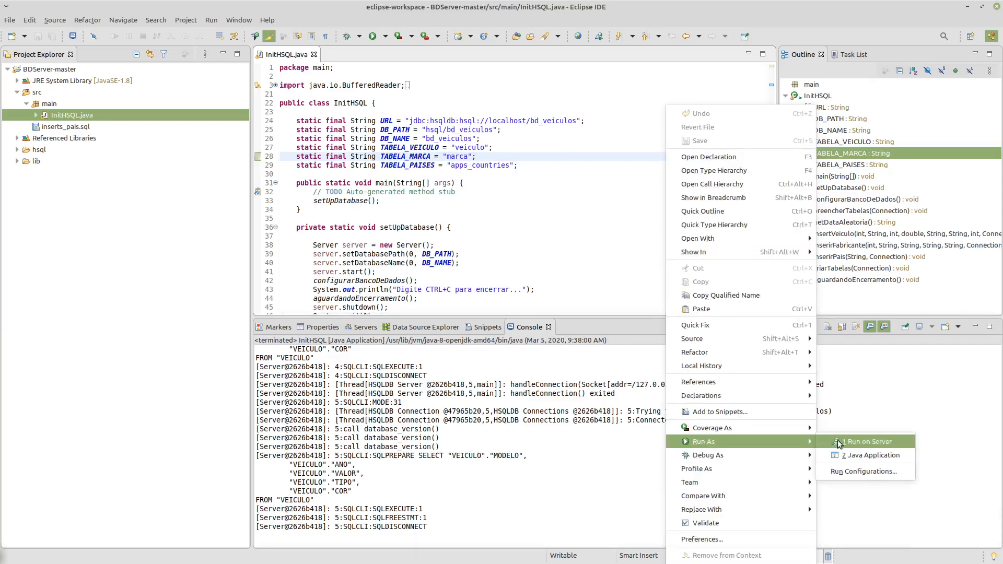
left_click(863, 457)
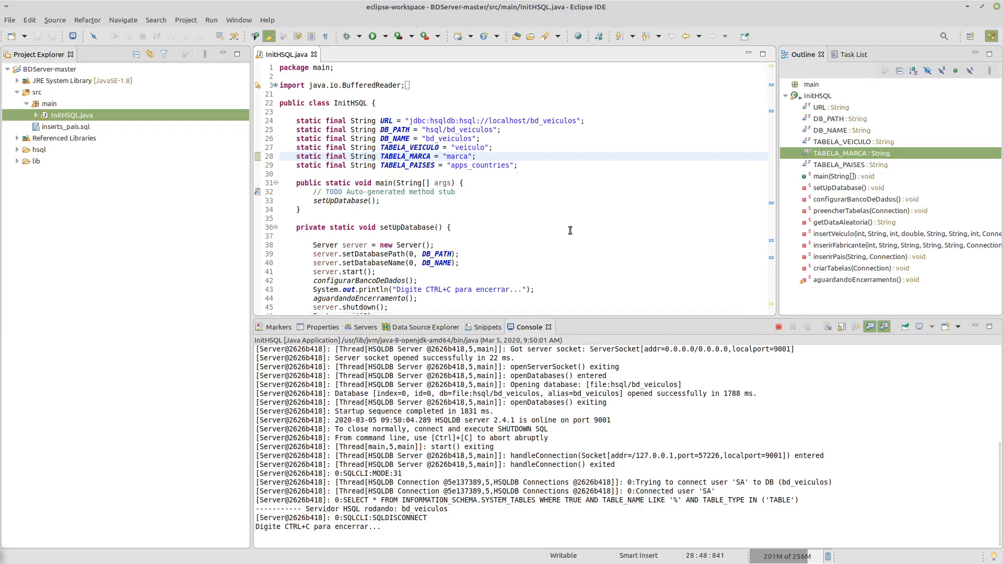
- Switch back to Jaspersoft Studio and run the report again with the DA_BancoCursoRelatorios adapter
key("alt+Tab")
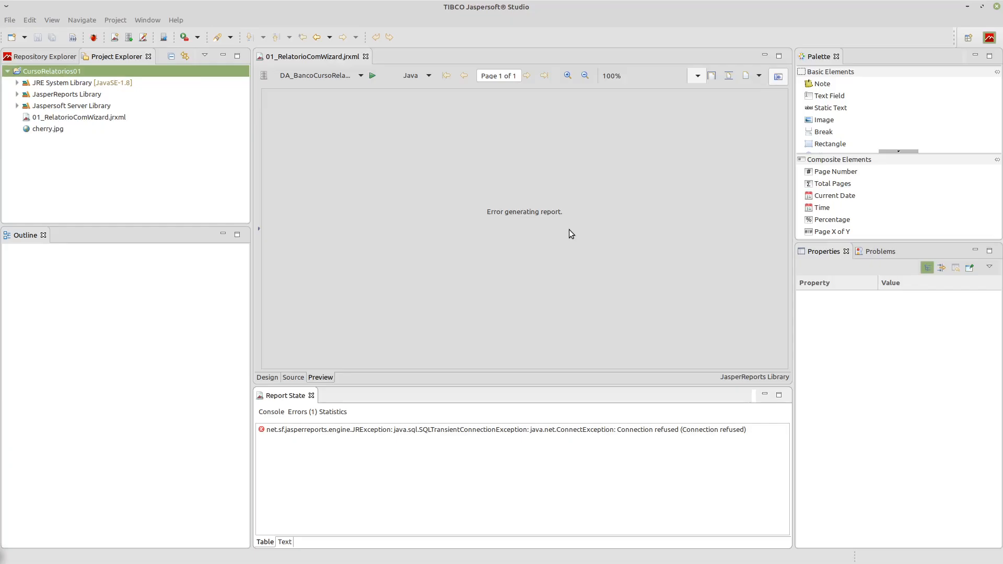
left_click(371, 77)
left_click(371, 77)
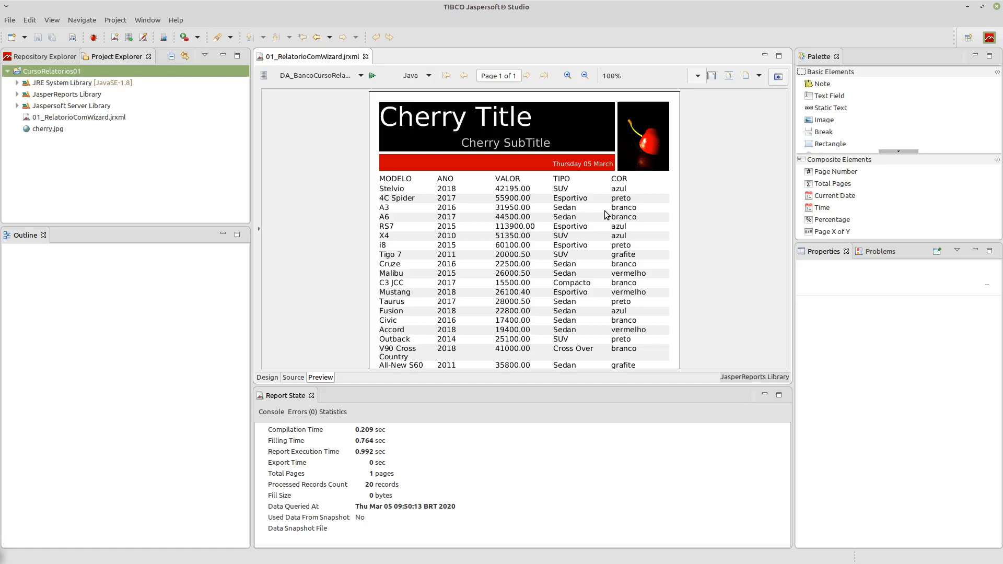
- View the report's XML source and highlight the SELECT query on VEICULO and its queryString tag
left_click(293, 377)
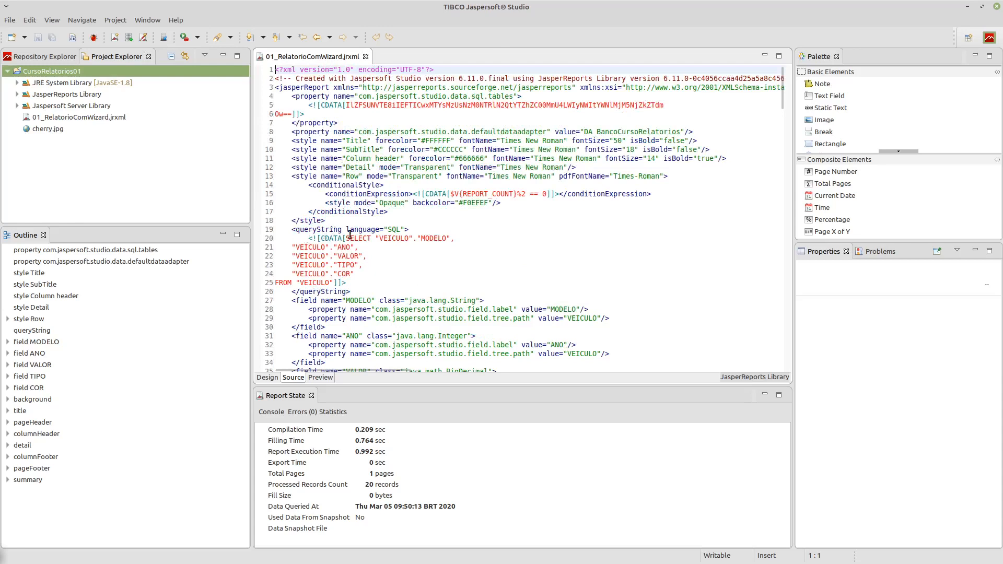
left_click_drag(345, 238, 335, 282)
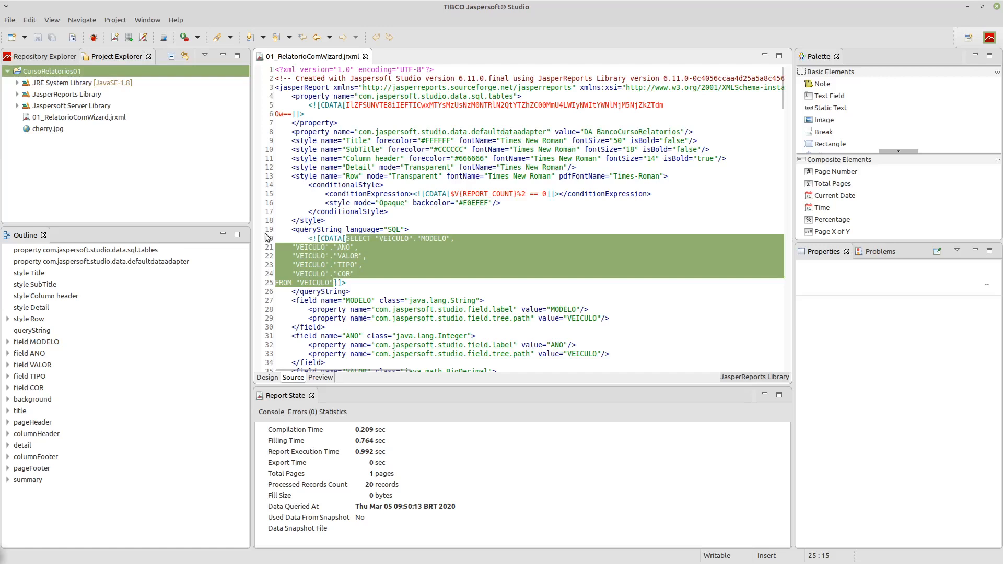
left_click_drag(295, 229, 415, 229)
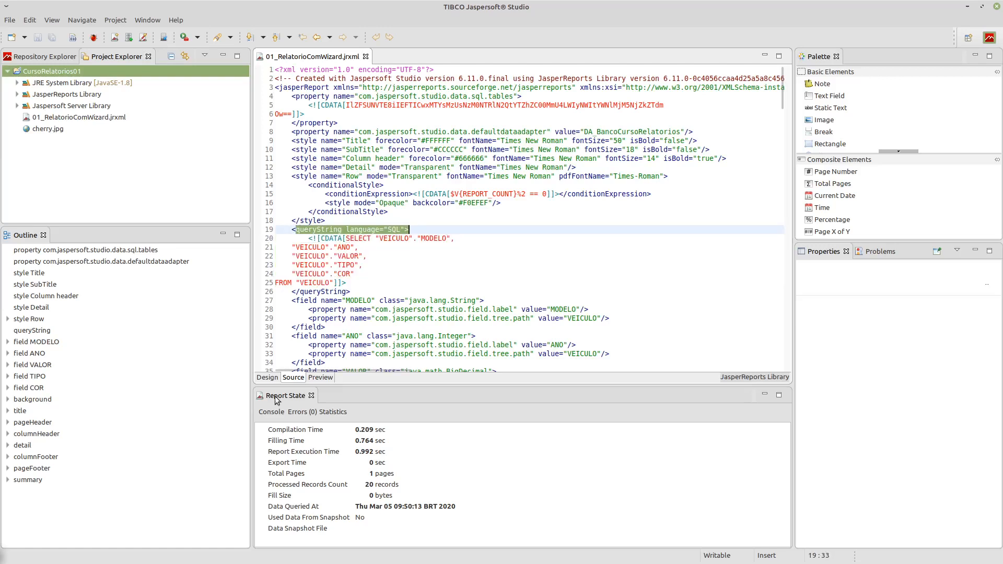
- Return to the report's design view, compile 01_RelatorioComWizard.jrxml, and select the compiled .jasper file in the project
left_click(267, 378)
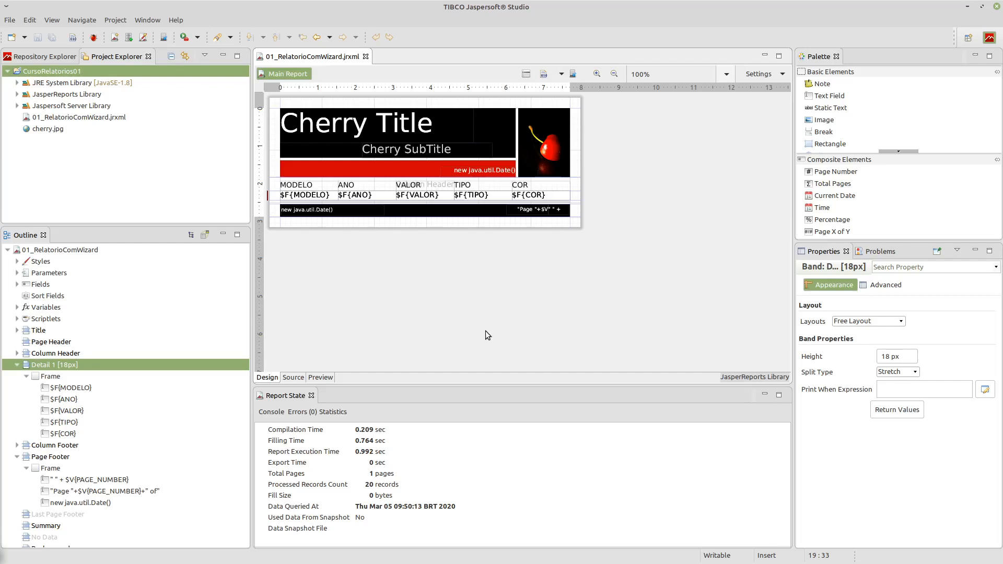
left_click(544, 76)
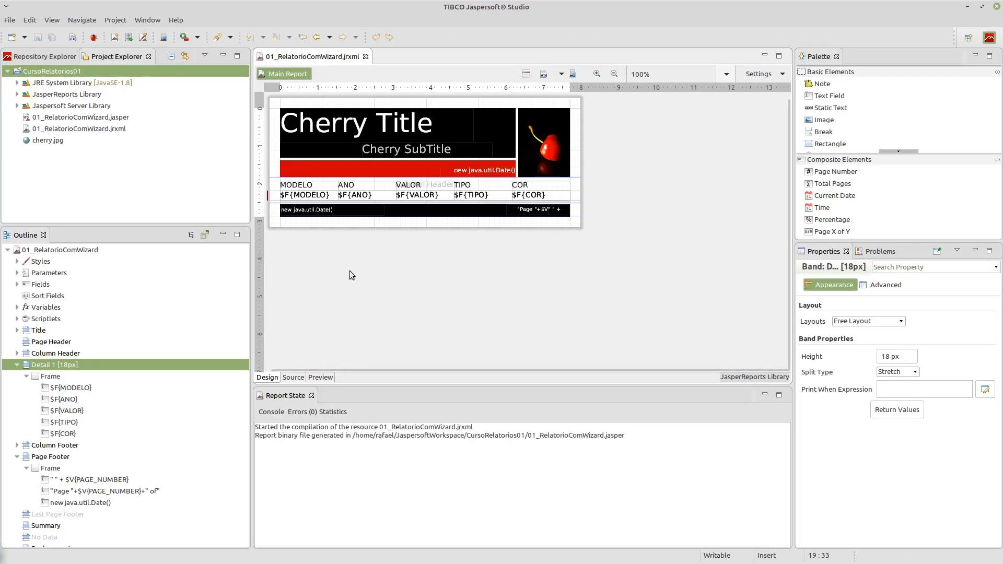
left_click(71, 118)
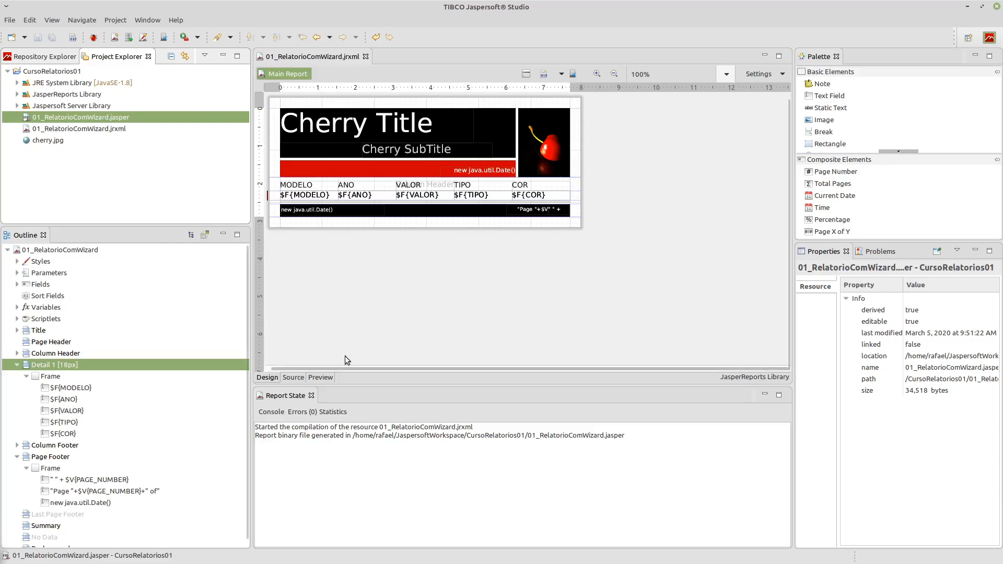
- Preview the report and look through the vehicle rows from the page header down to the last row
left_click(319, 377)
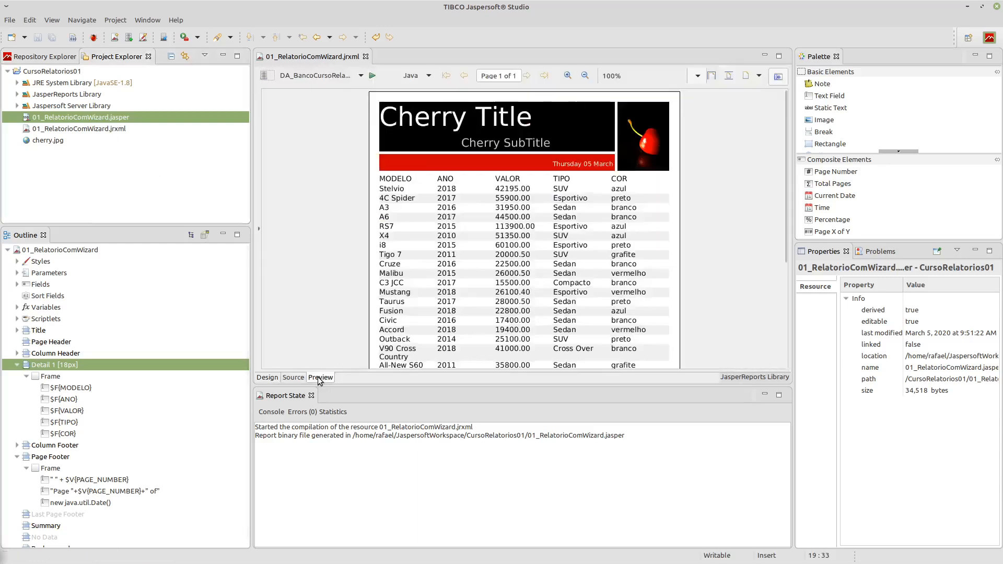
scroll(527, 268, "down", 2)
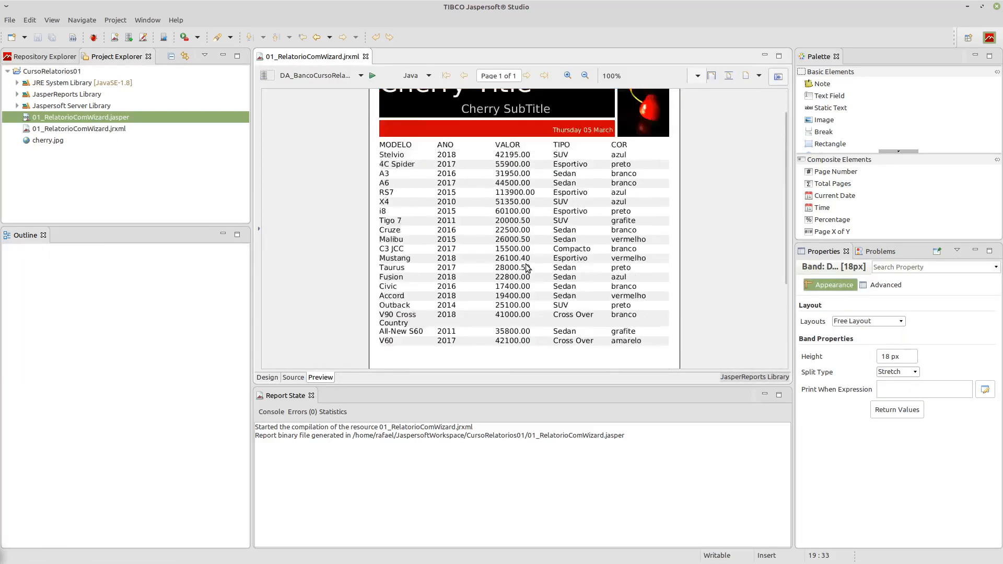
scroll(527, 268, "up", 2)
scroll(527, 277, "down", 5)
scroll(526, 277, "up", 5)
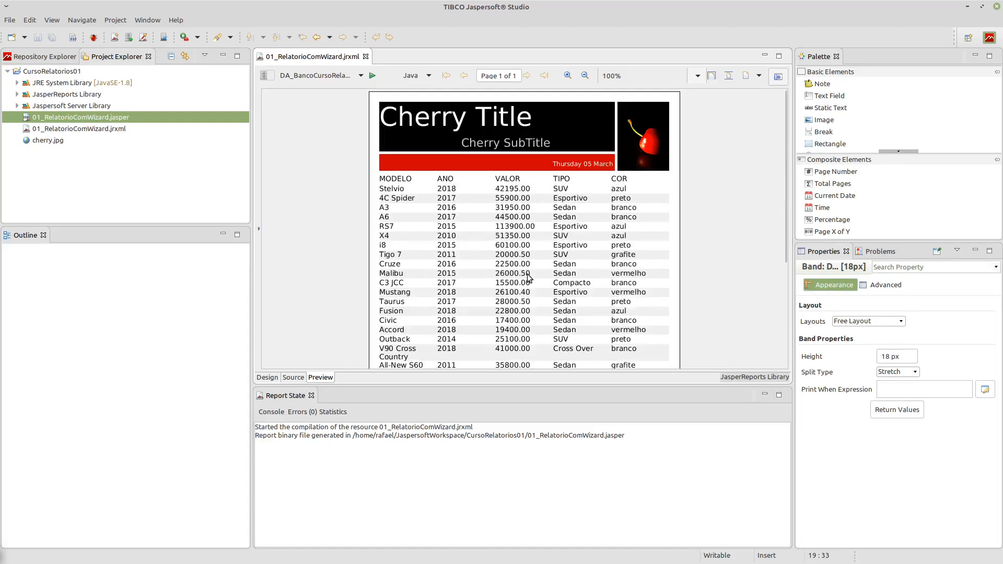